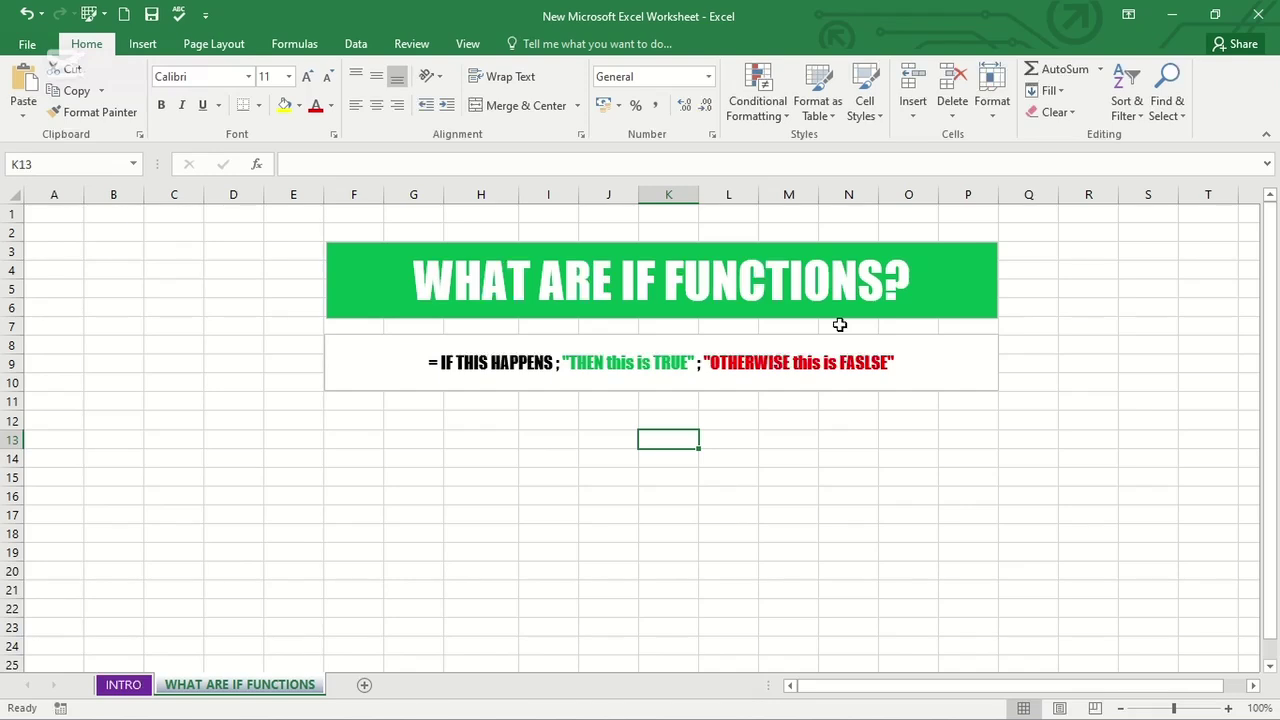
- Highlight the condition, the true result and the false result in the IF syntax line below the title to examine its structure
left_click(945, 284)
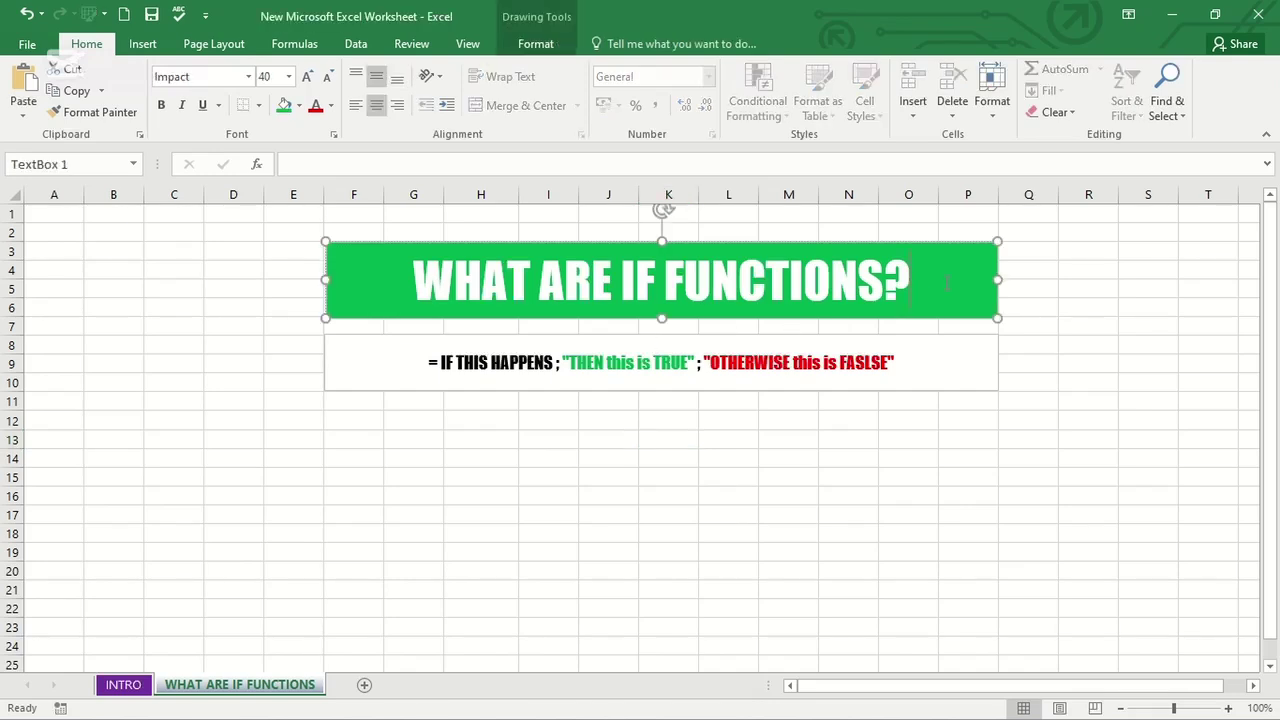
left_click(555, 366)
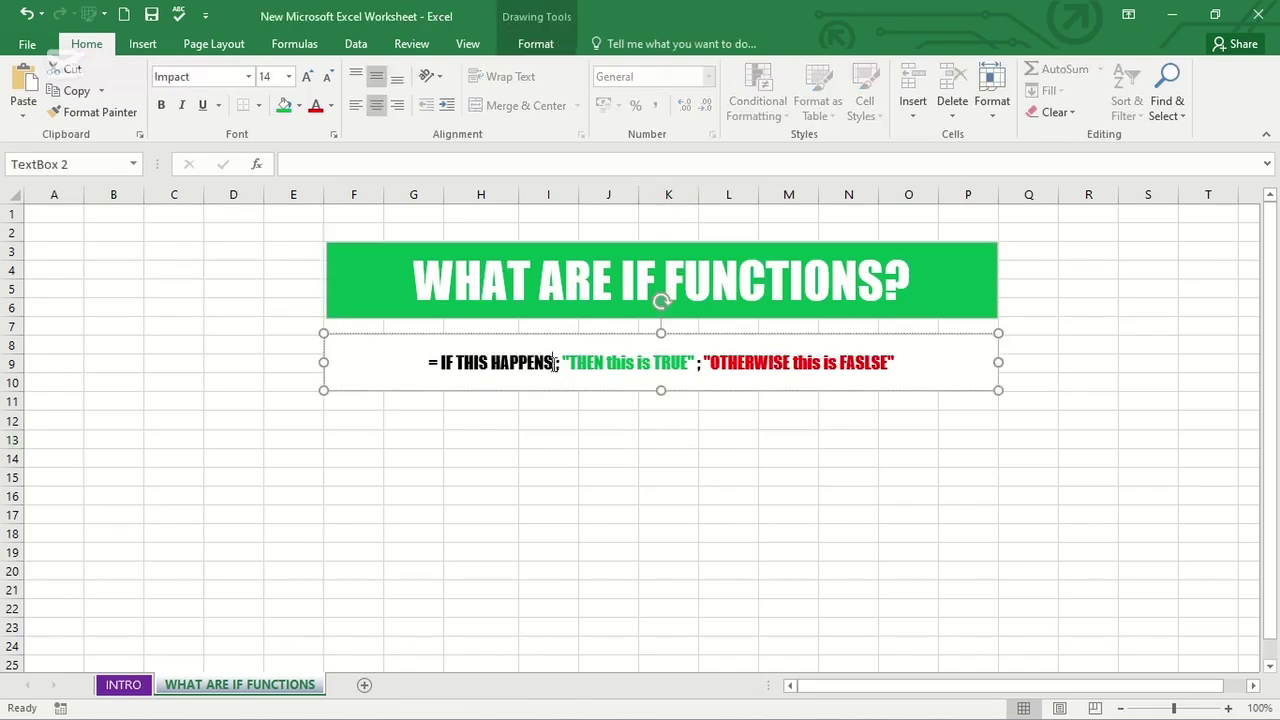
left_click_drag(555, 362, 421, 362)
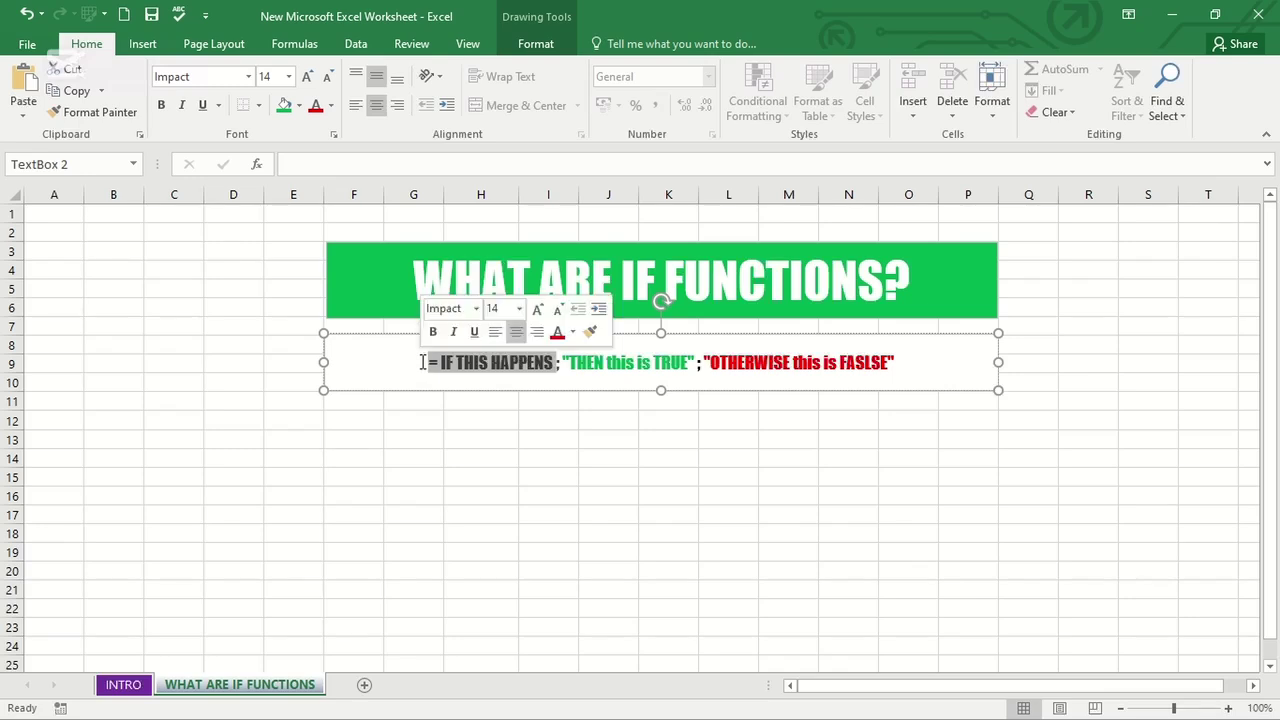
left_click_drag(689, 362, 421, 363)
left_click(557, 362)
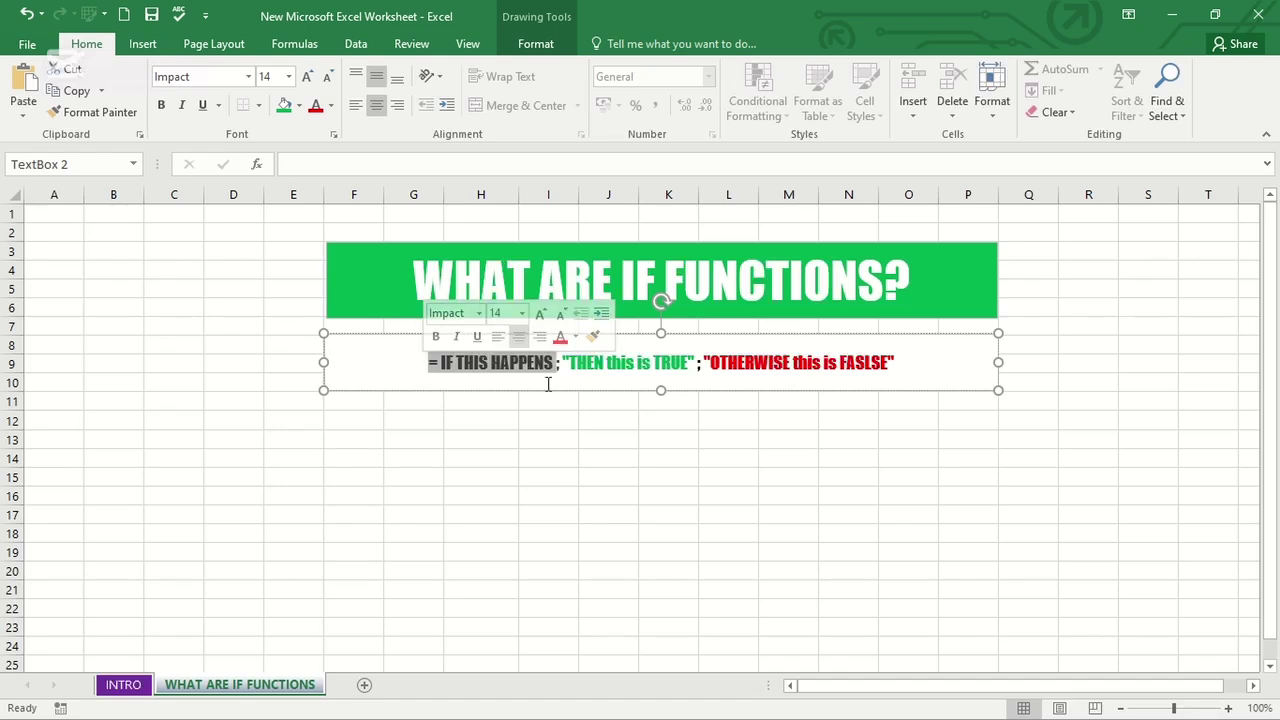
left_click_drag(906, 362, 710, 368)
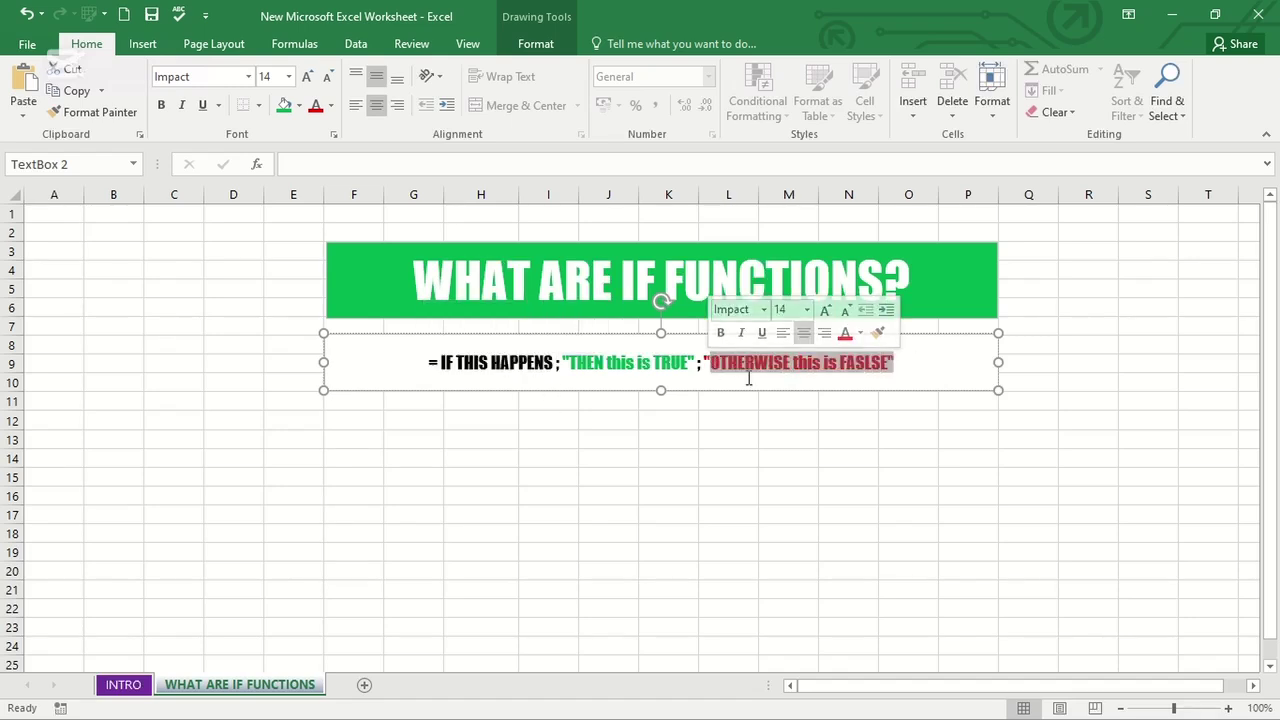
left_click(886, 380)
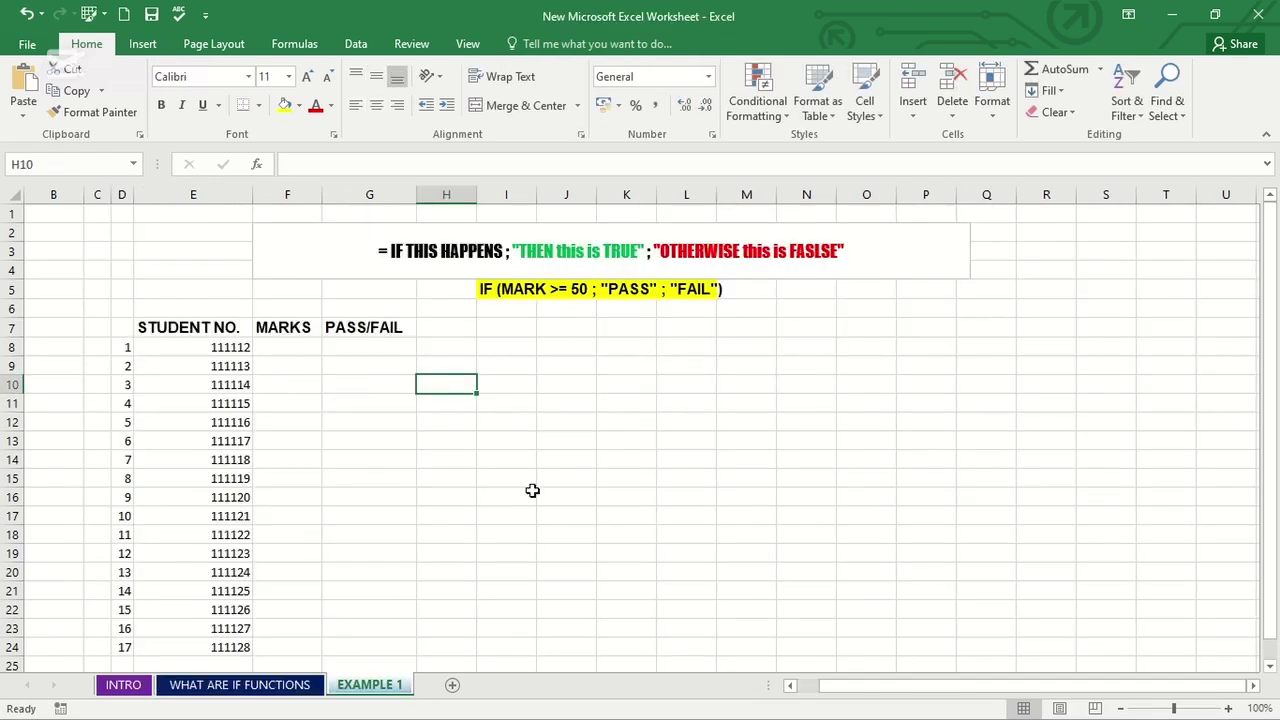
- Convert the student list in D7:G24 into a table with headers
left_click(119, 330)
left_click_drag(119, 330, 403, 640)
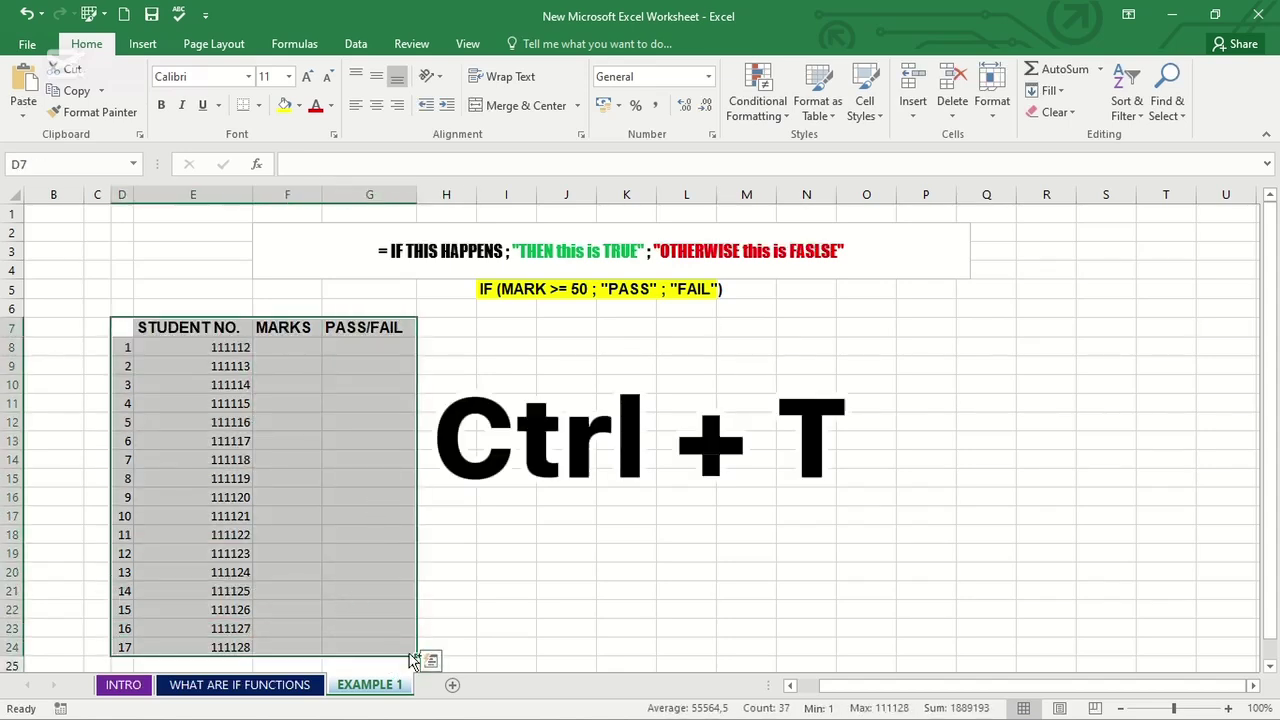
key("ctrl+t")
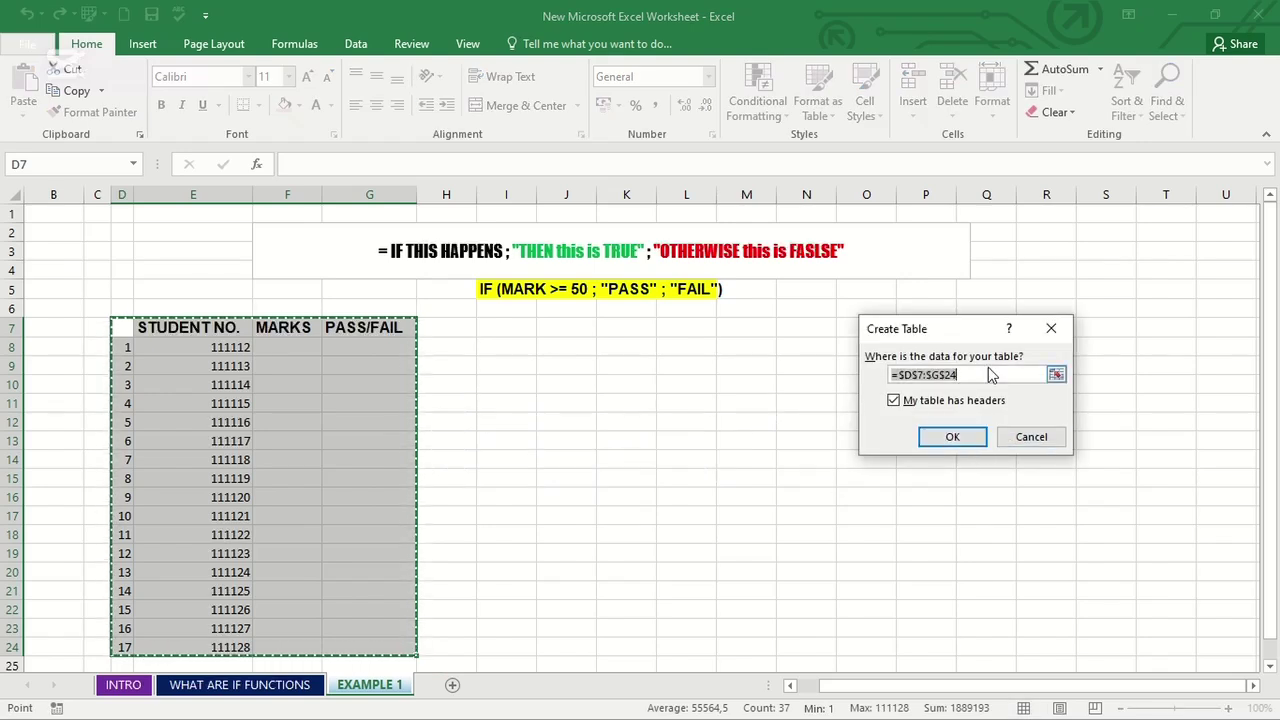
left_click(965, 441)
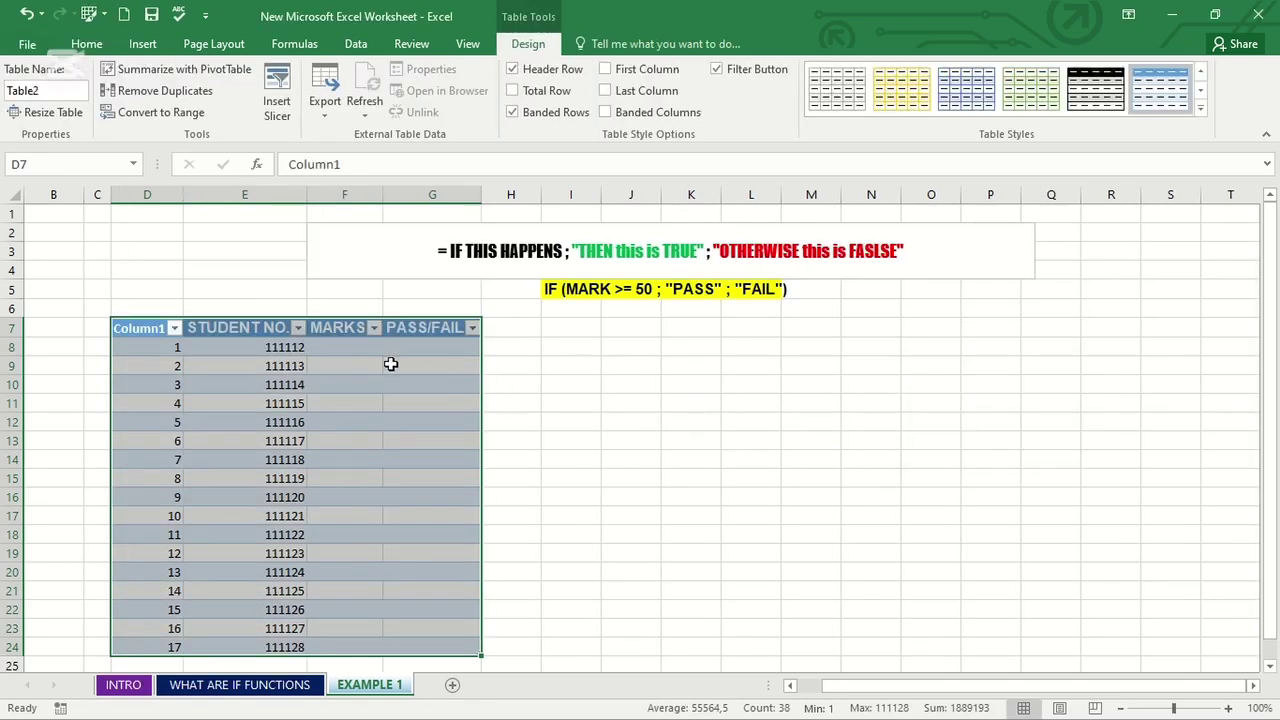
- Enter the marks 67, 20, 88 and 37 for students 1 to 4 in F8:F11
left_click(358, 353)
type("6")
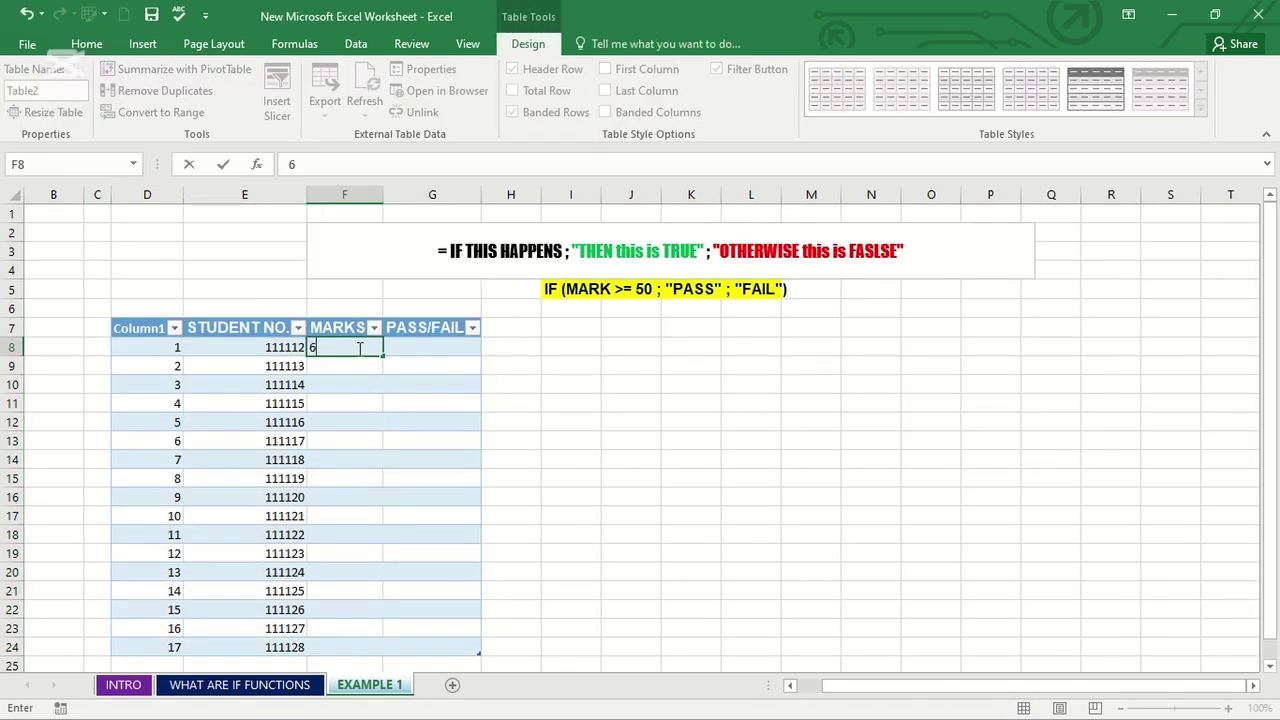
type("7")
key("Return")
type("2")
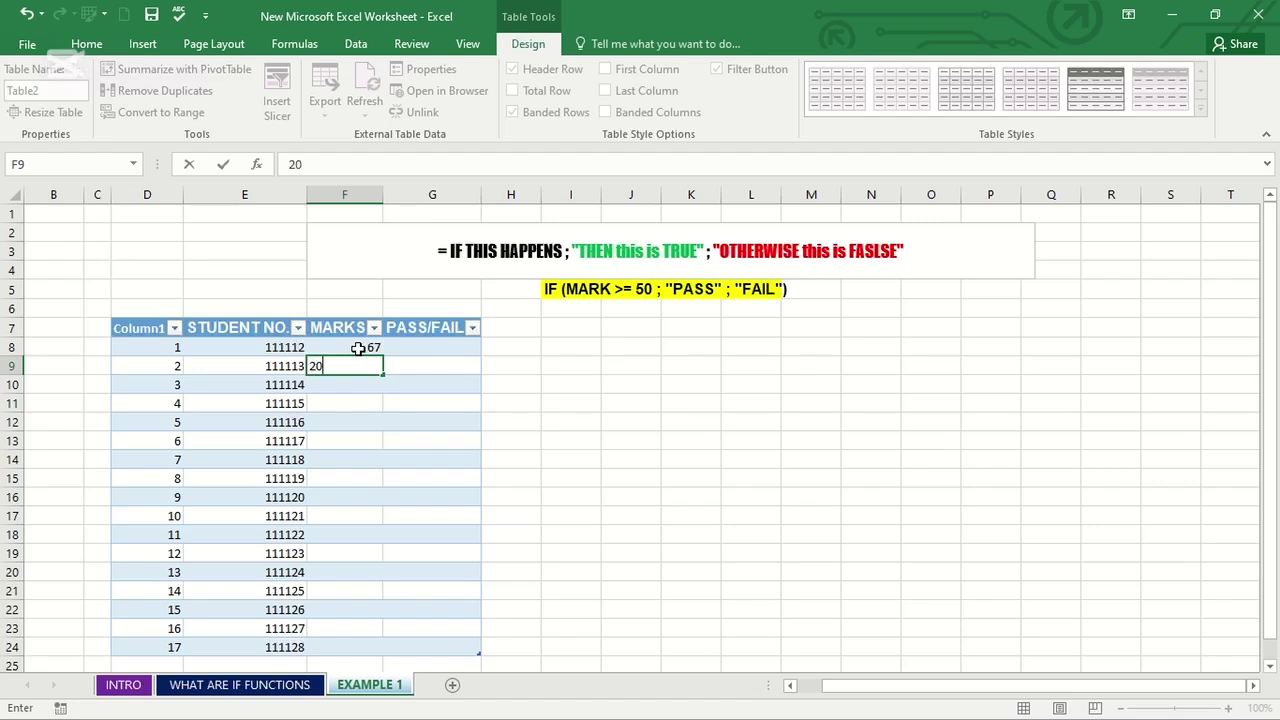
type("0")
key("Return")
type("88")
key("Return")
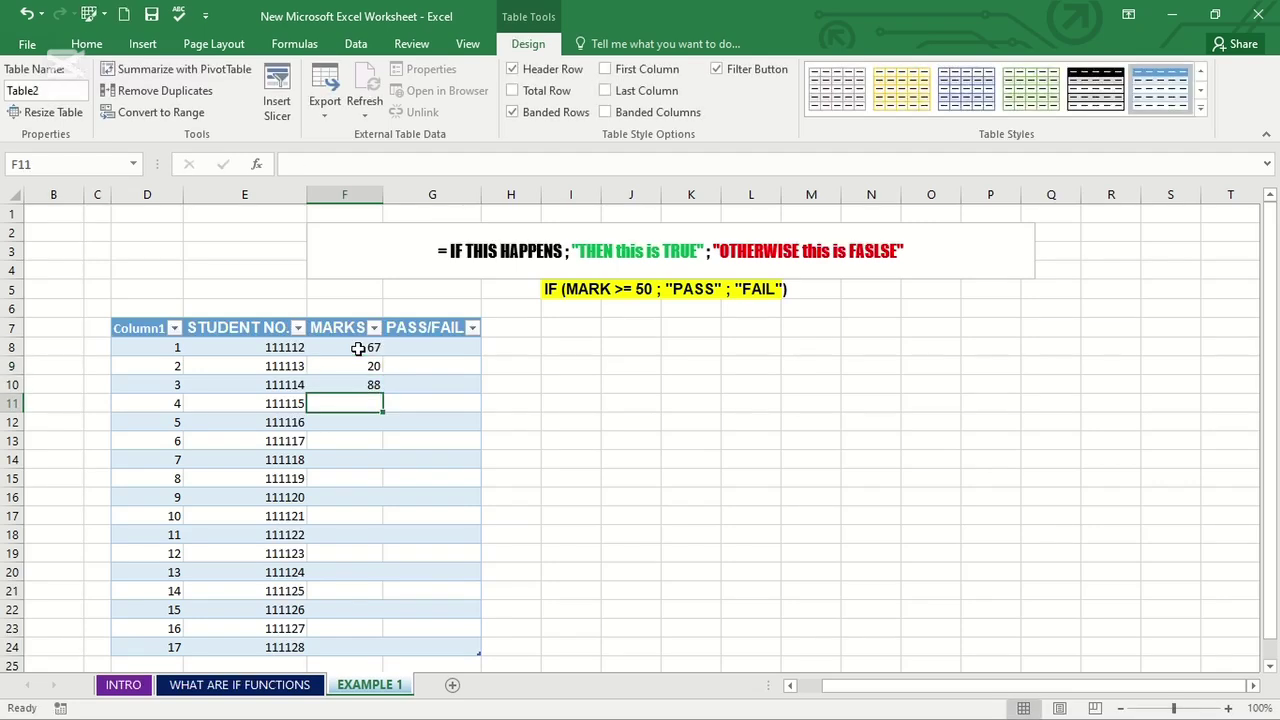
type("37")
key("Return")
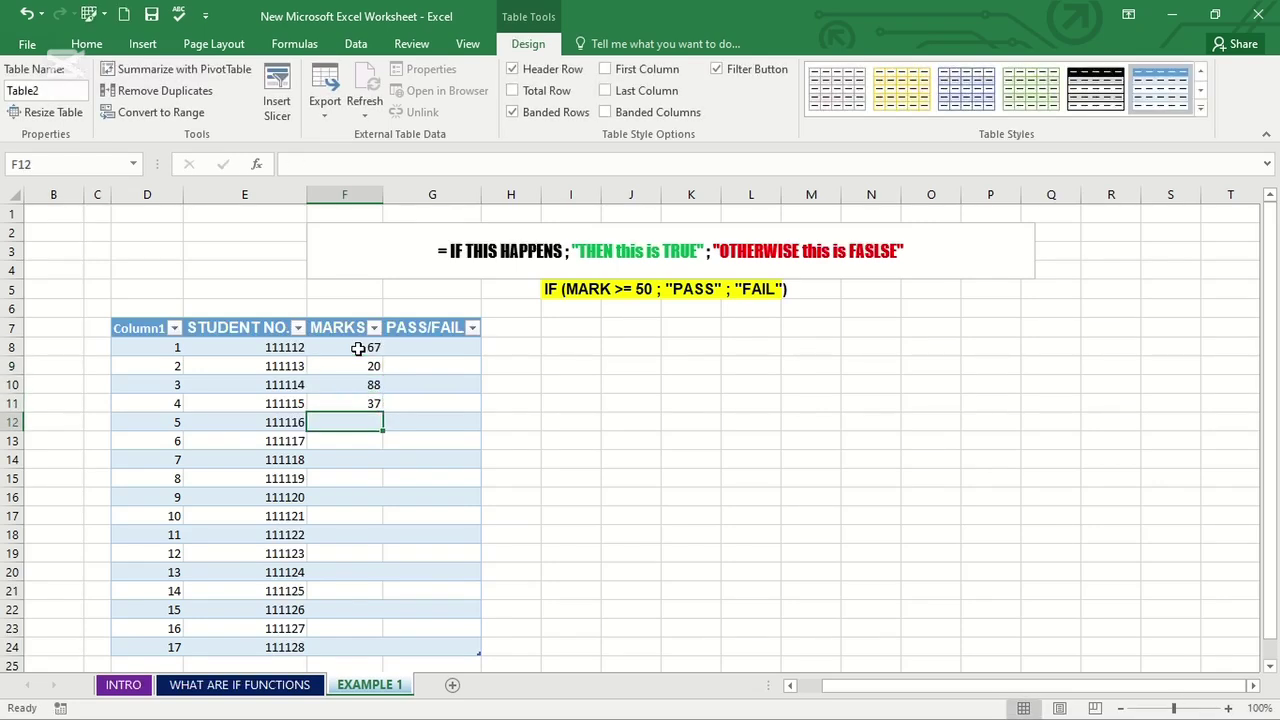
- Enter the marks 50, 65, 32 and 100 for students 5 to 8 in F12:F15
type("50")
key("Return")
type("6")
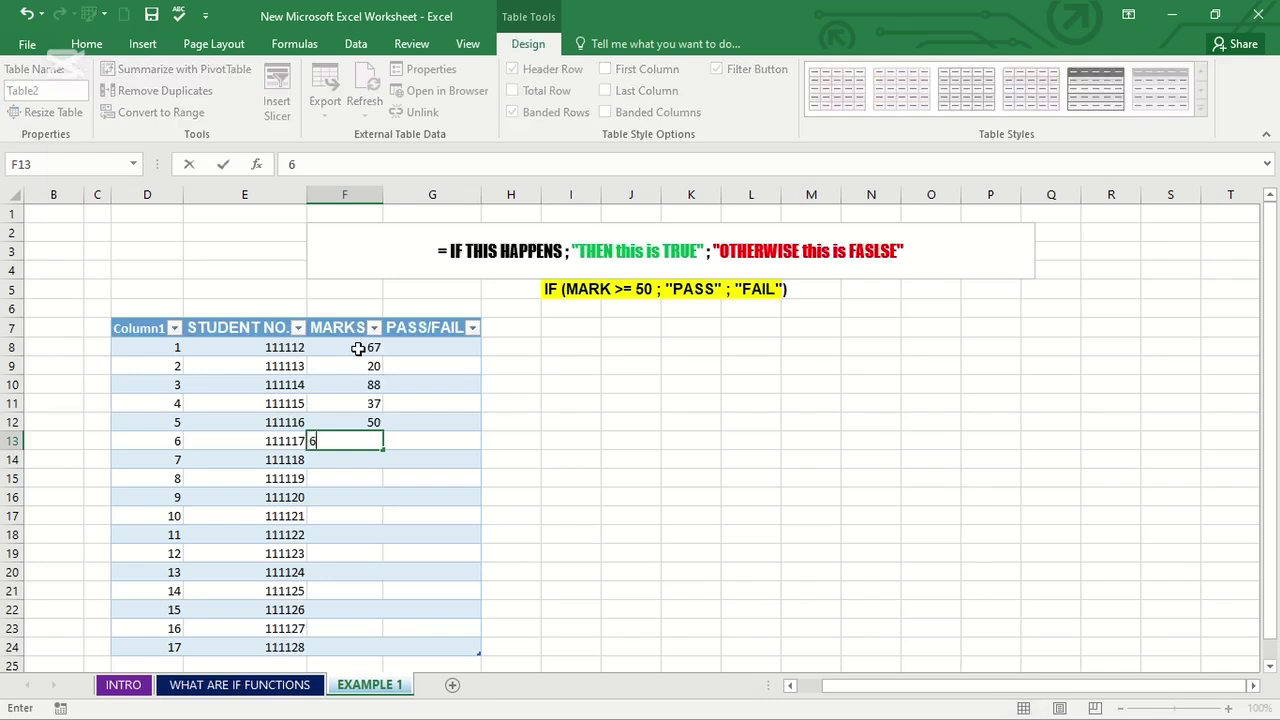
type("5")
key("Return")
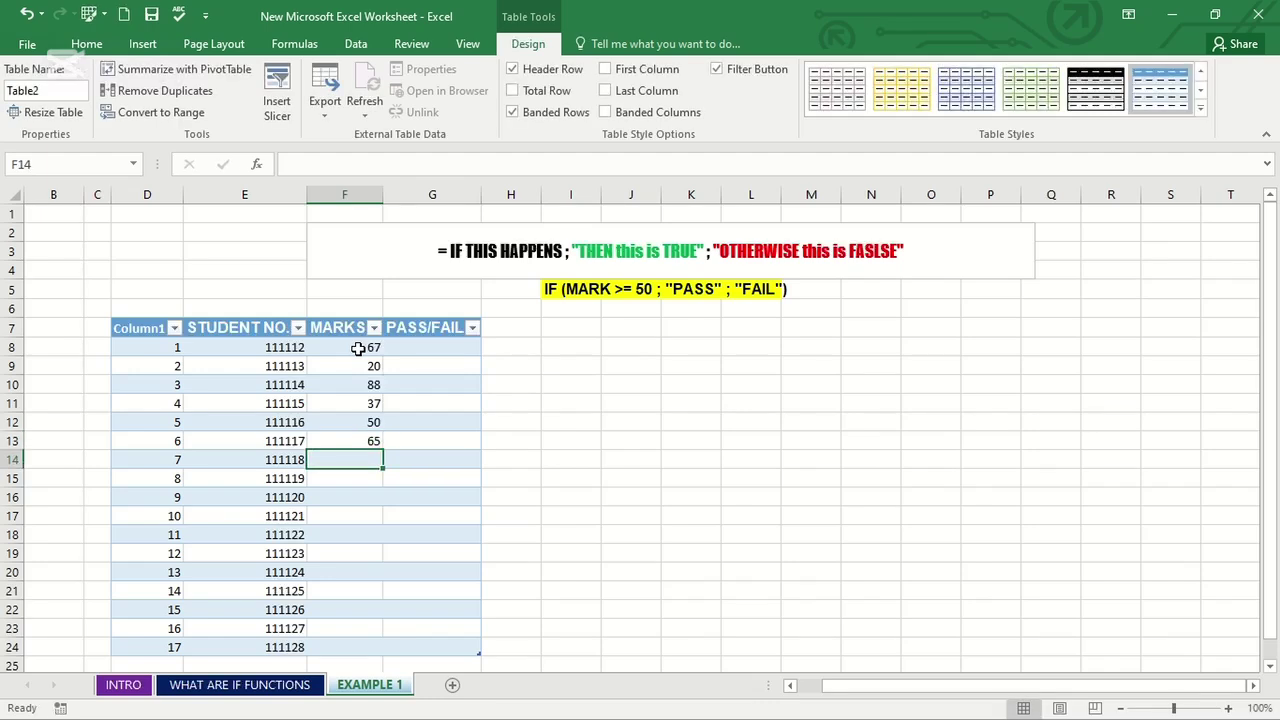
type("32")
key("Return")
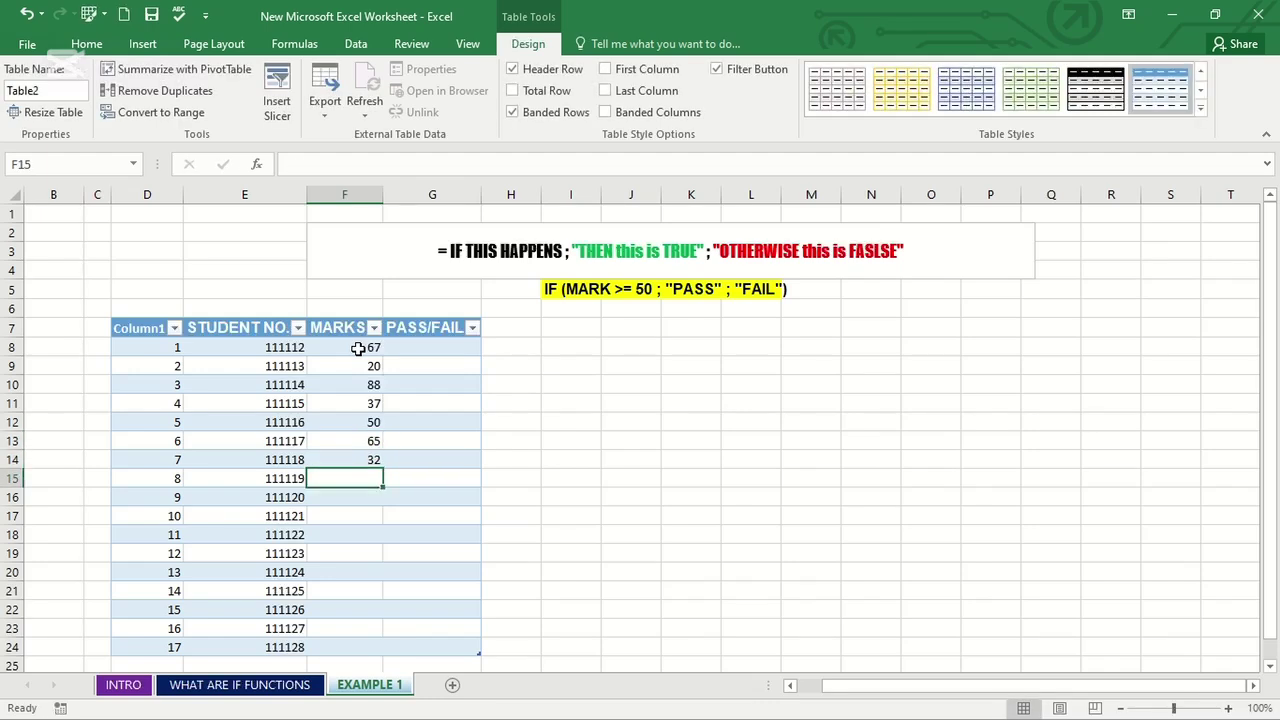
type("100")
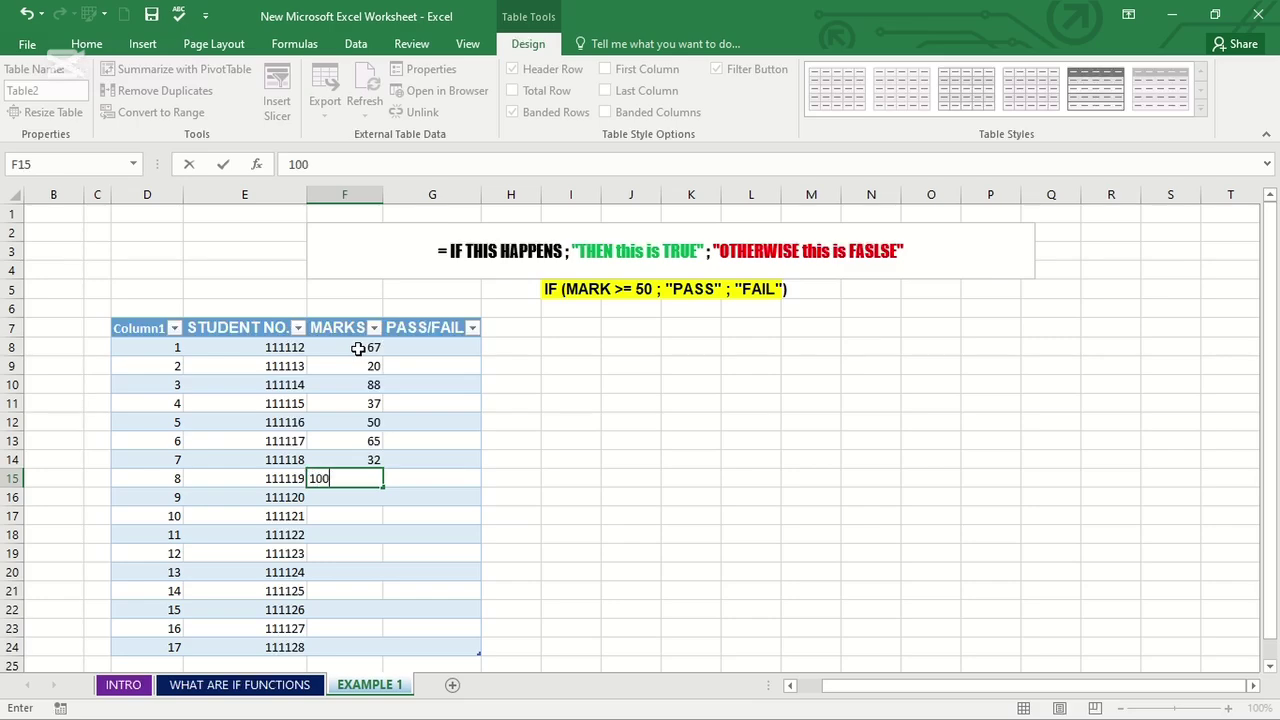
key("Return")
- Complete the MARKS column in F16:F24 with 87, 60, 49, 24, 31, 76, 90, 28 and 11
type("87 60 49 24 ")
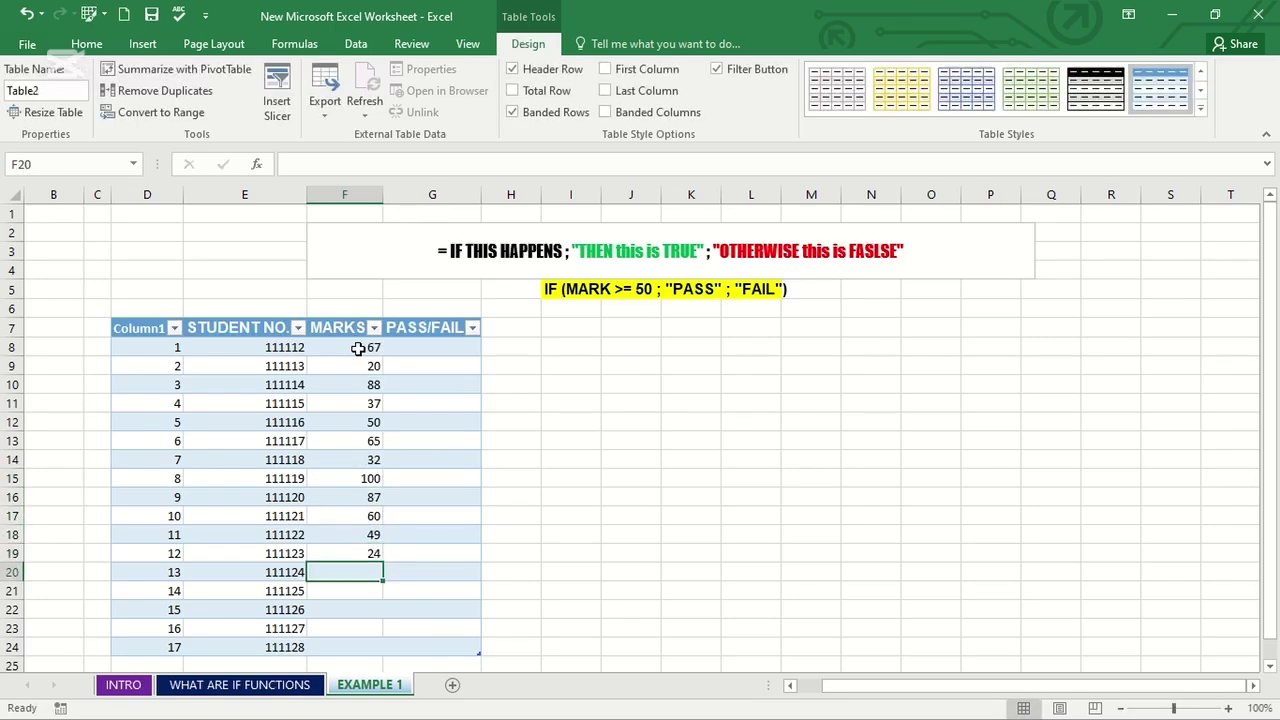
type("31 76 90 28 11")
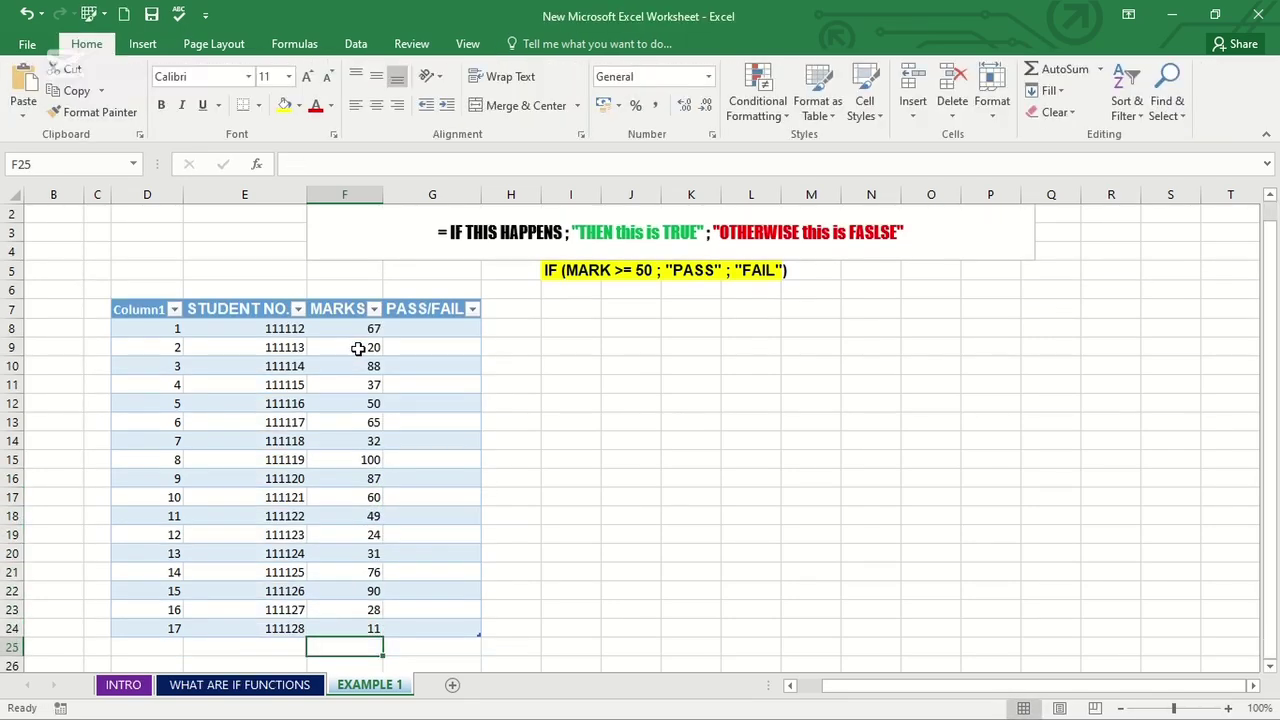
scroll(1274, 457, "up", 1)
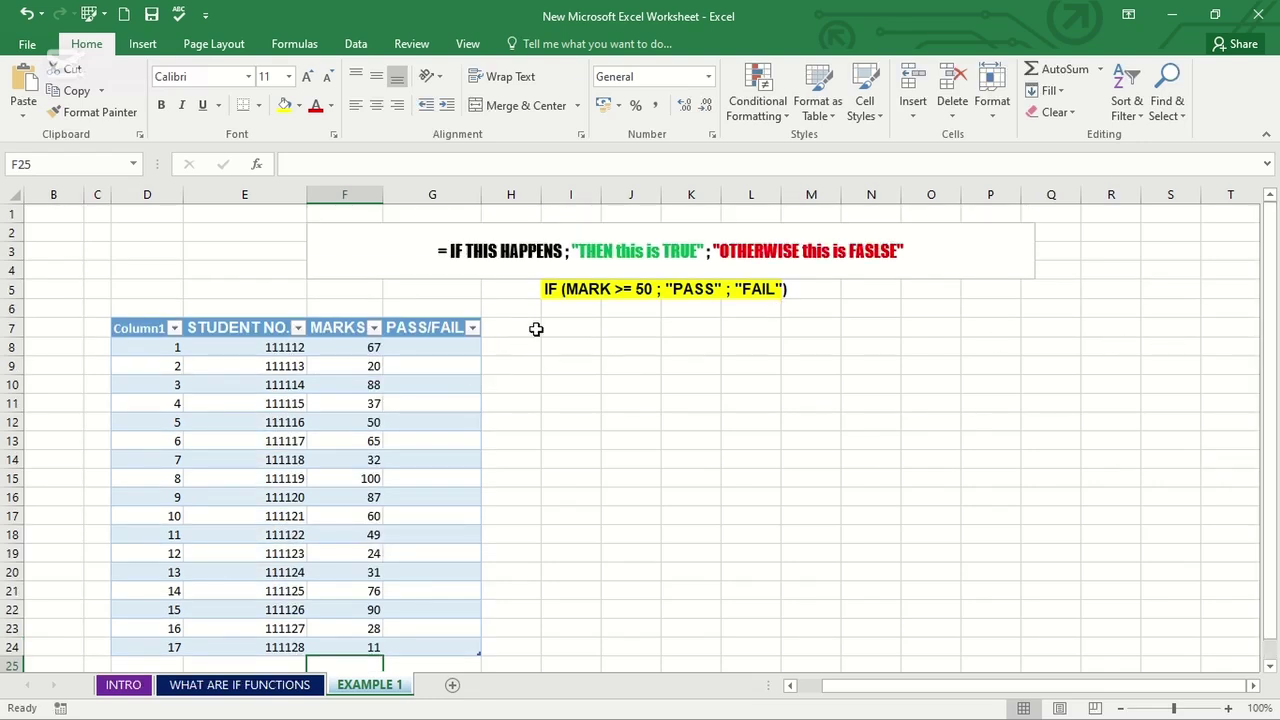
- Compare the condition in the IF syntax line with the highlighted example formula in I5
left_click(567, 251)
left_click_drag(567, 251, 450, 251)
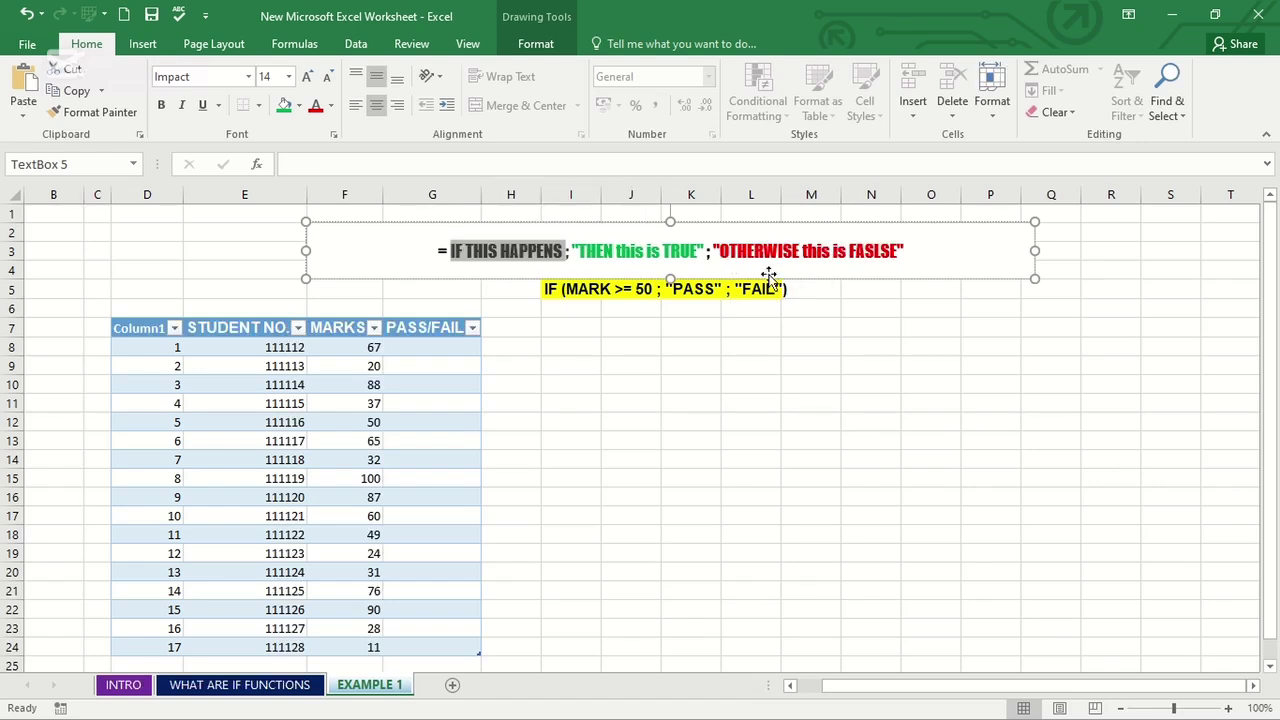
left_click(558, 289)
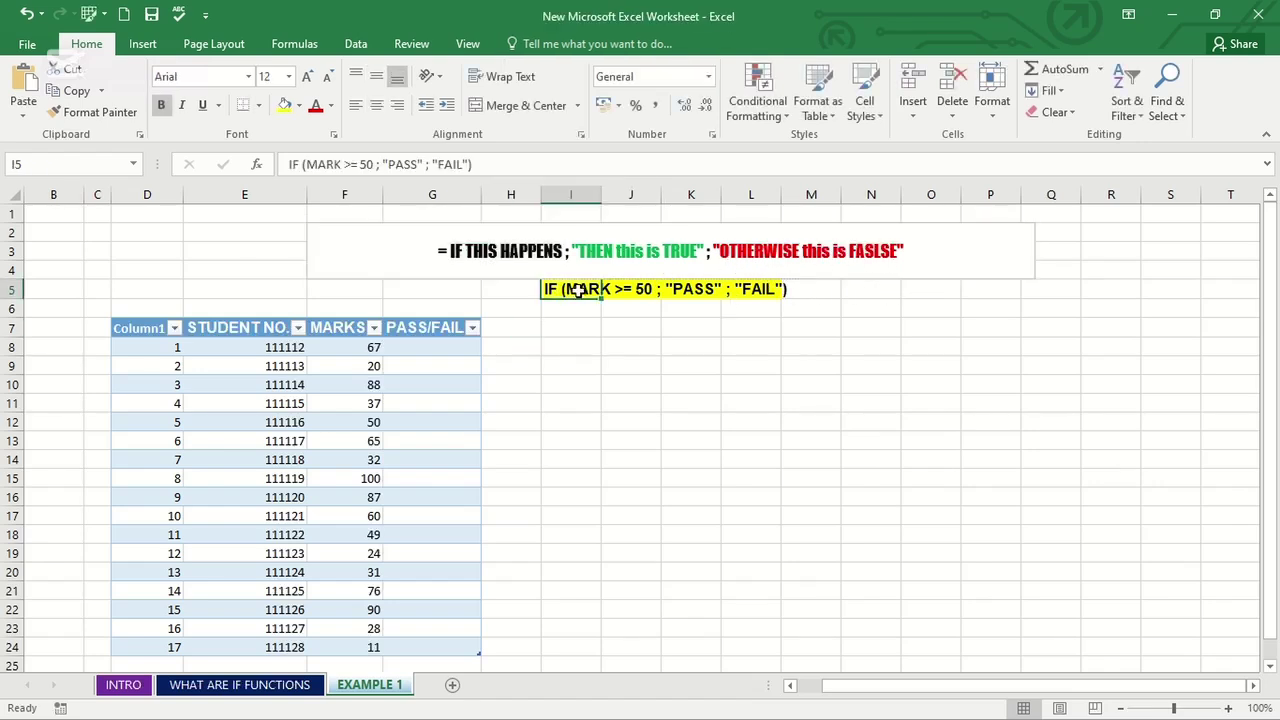
left_click(569, 310)
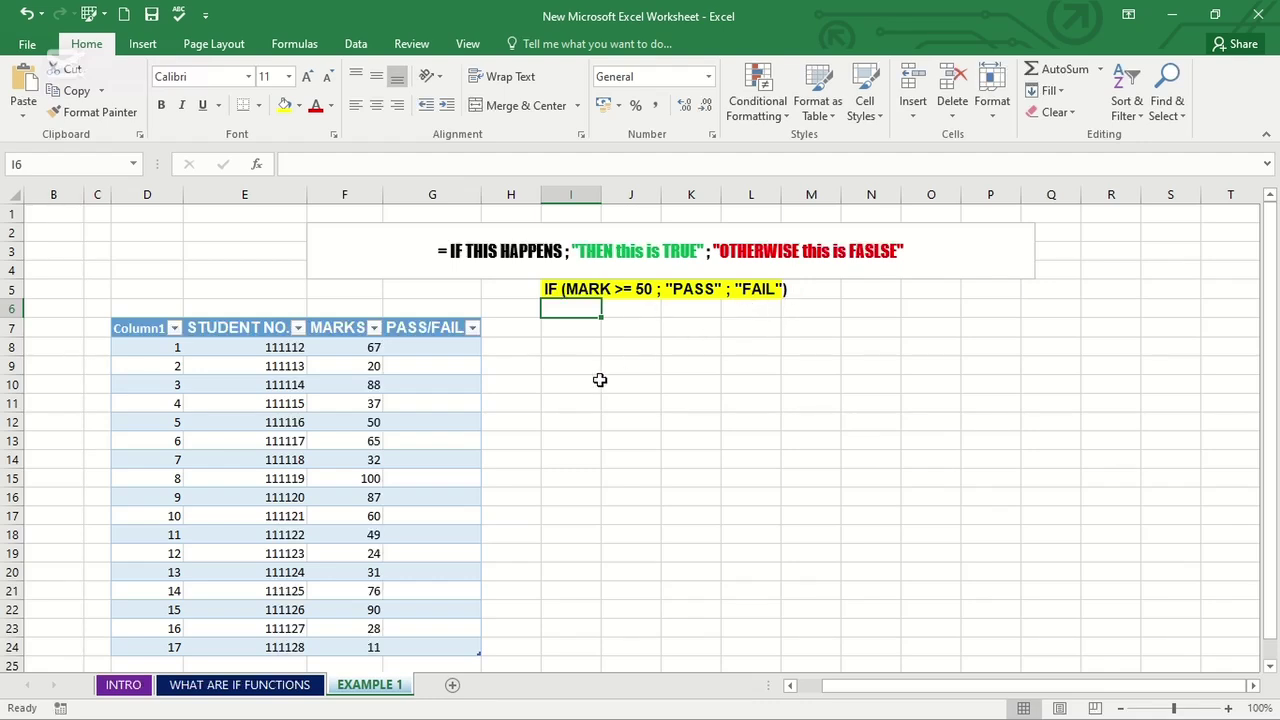
left_click(447, 351)
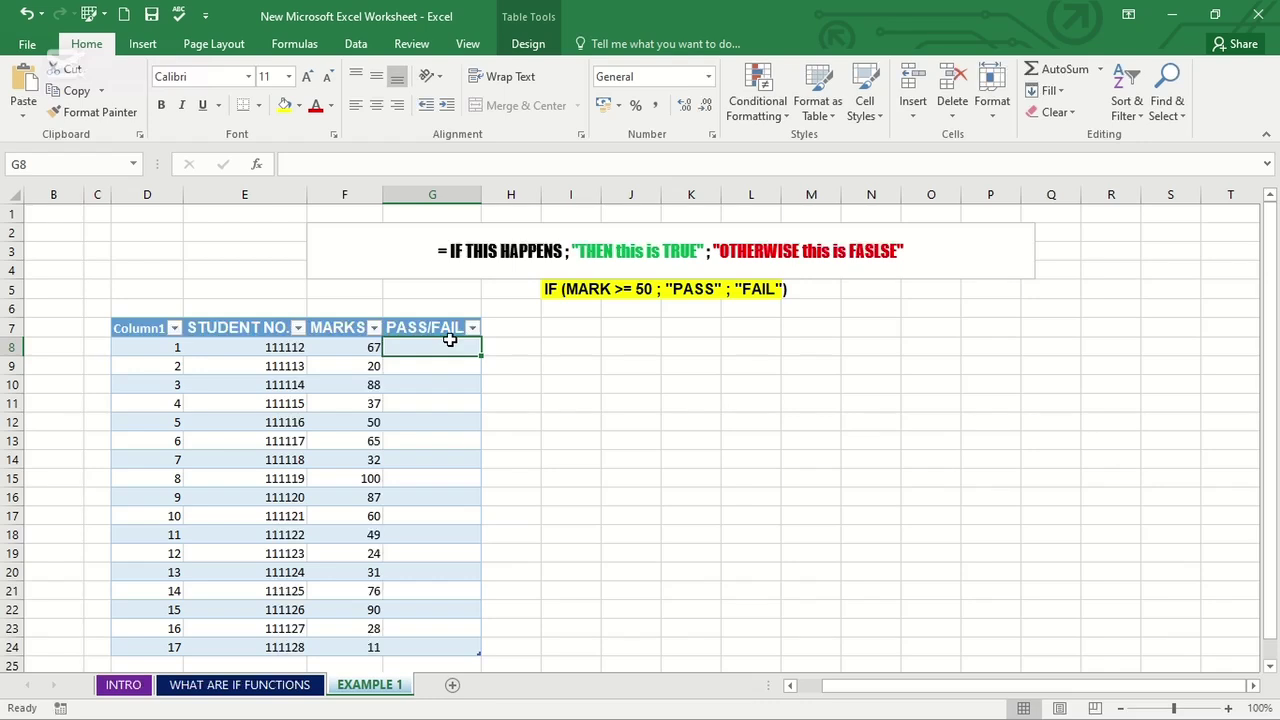
double_click(450, 346)
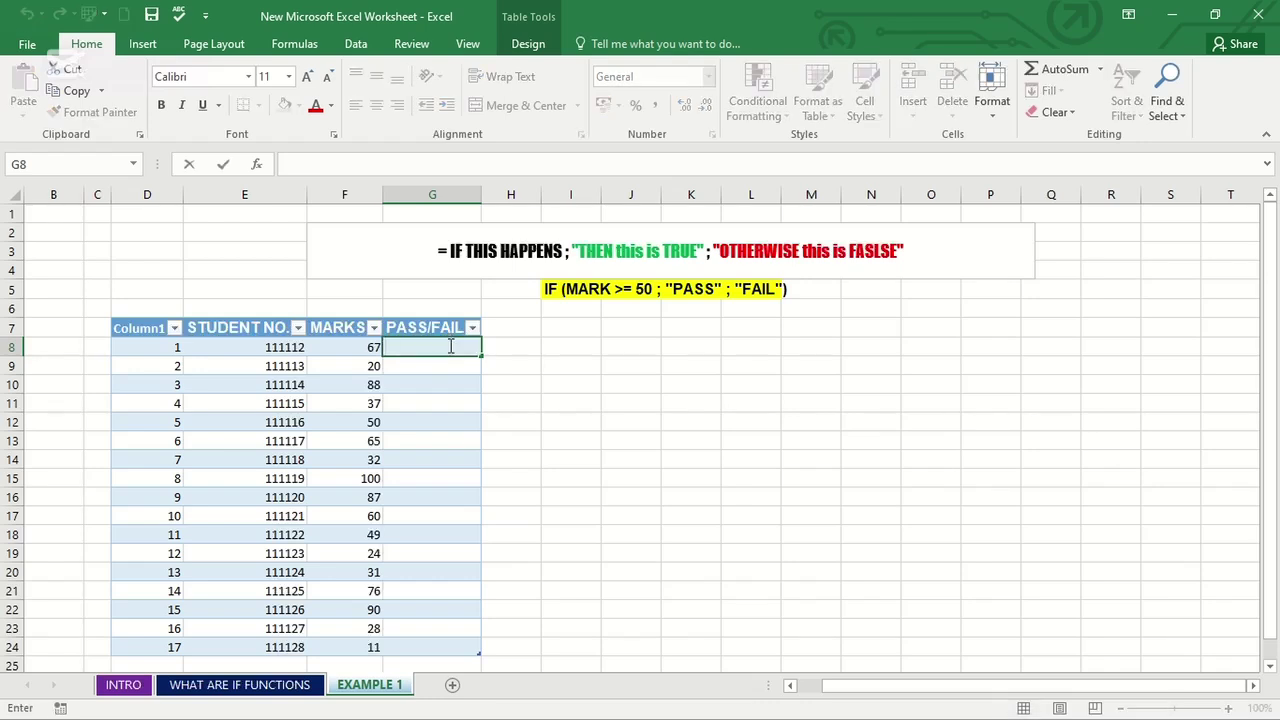
type("=")
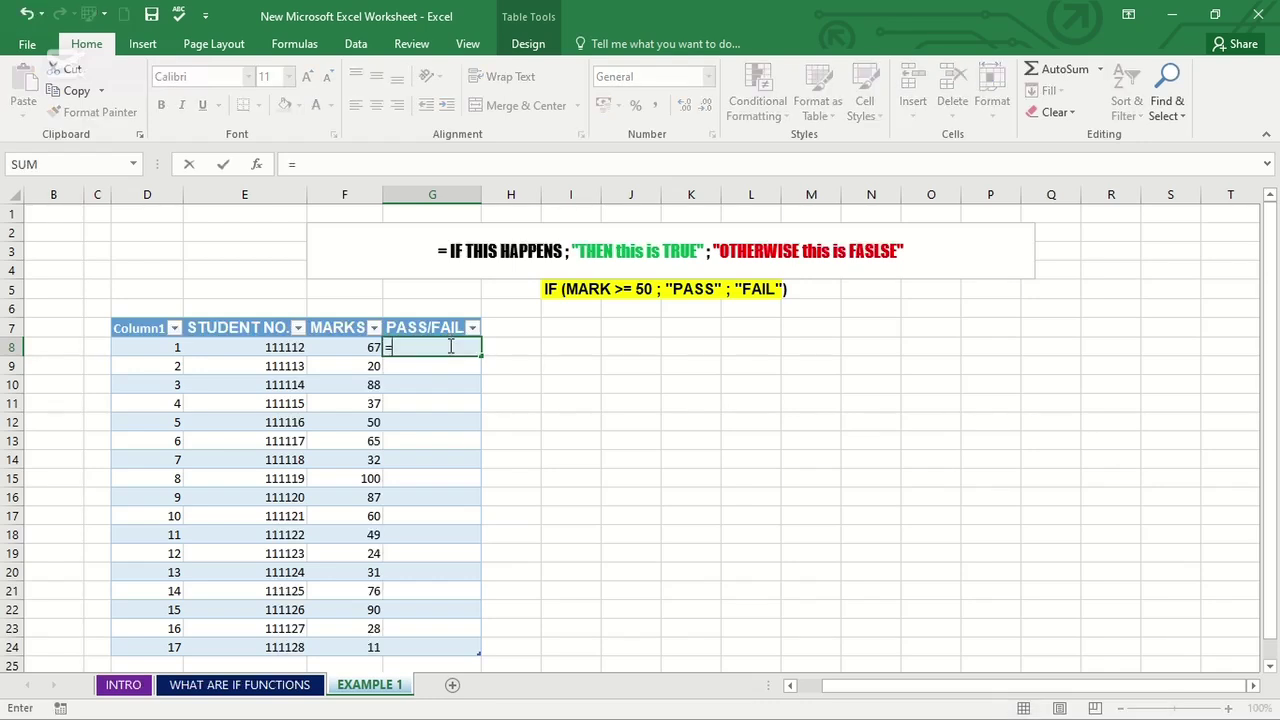
type("IF")
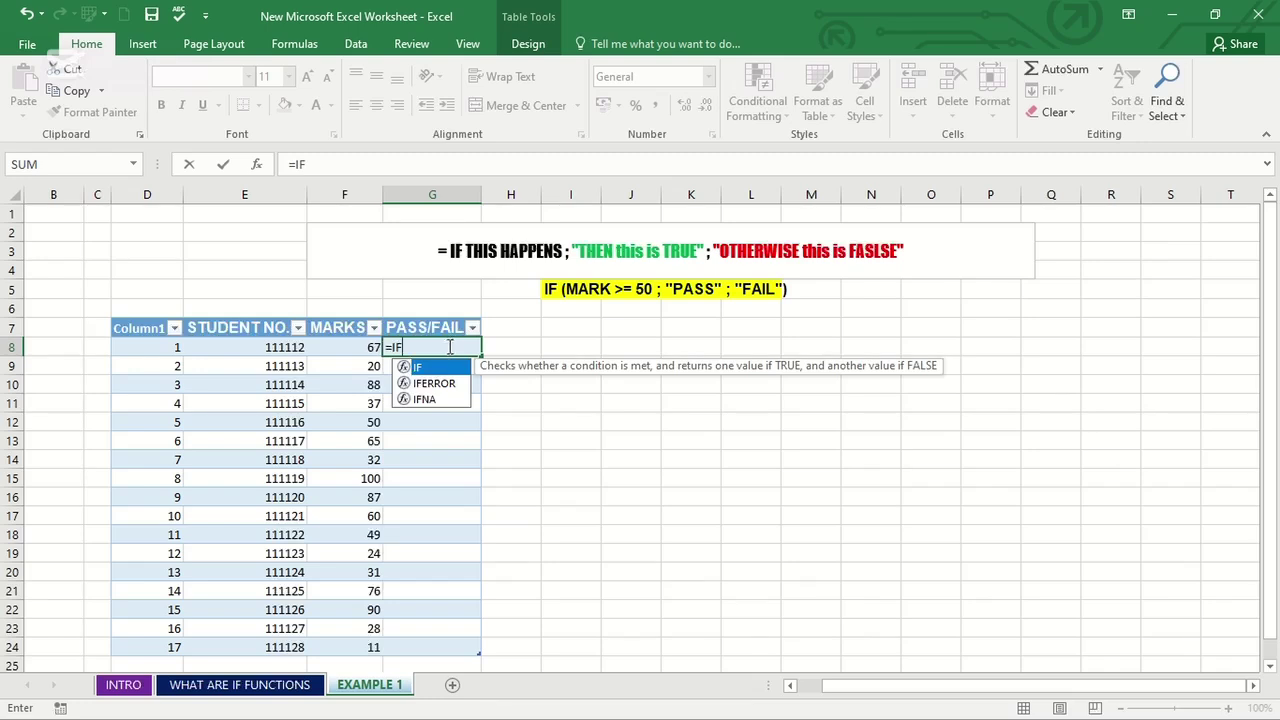
double_click(443, 370)
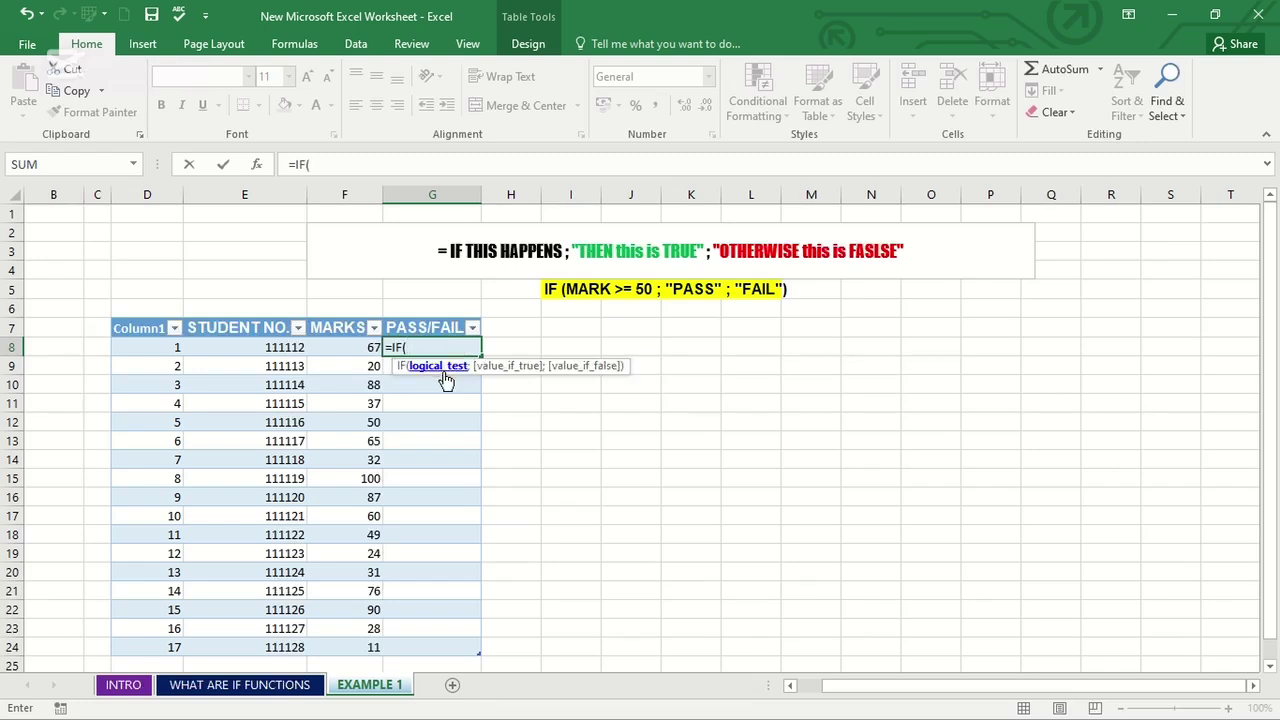
left_click(362, 347)
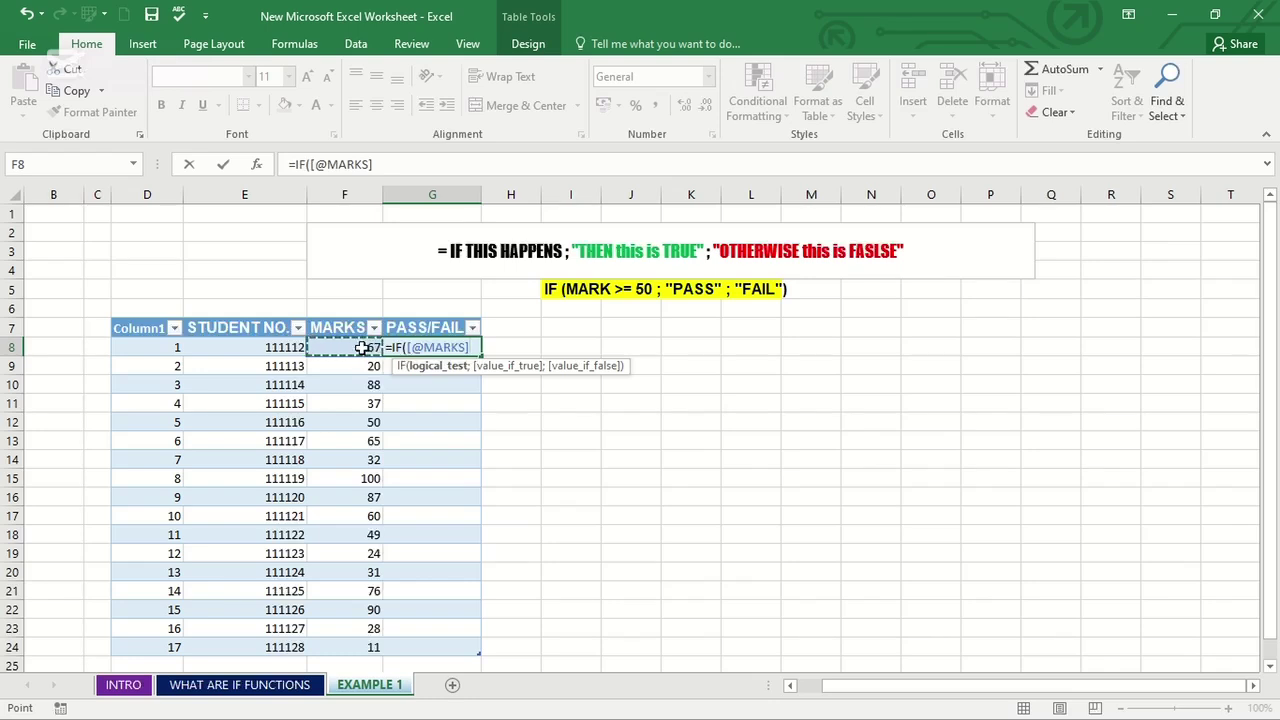
type(">=5")
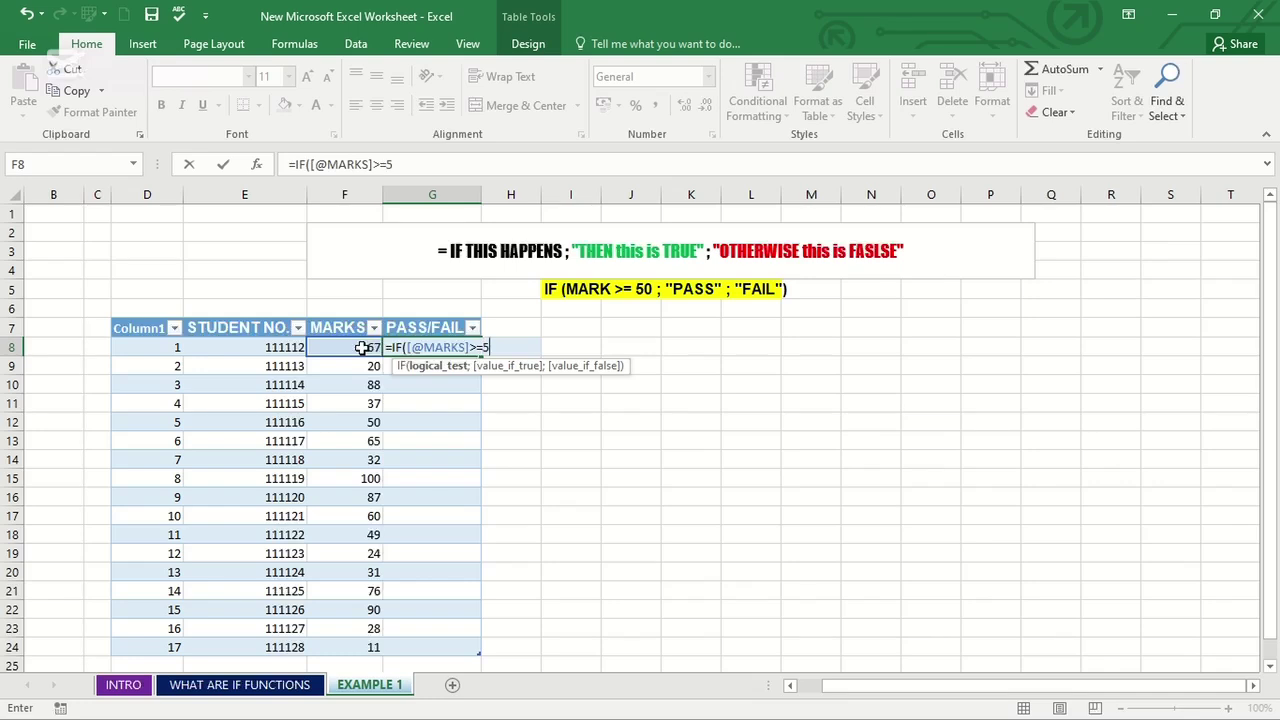
type("0;")
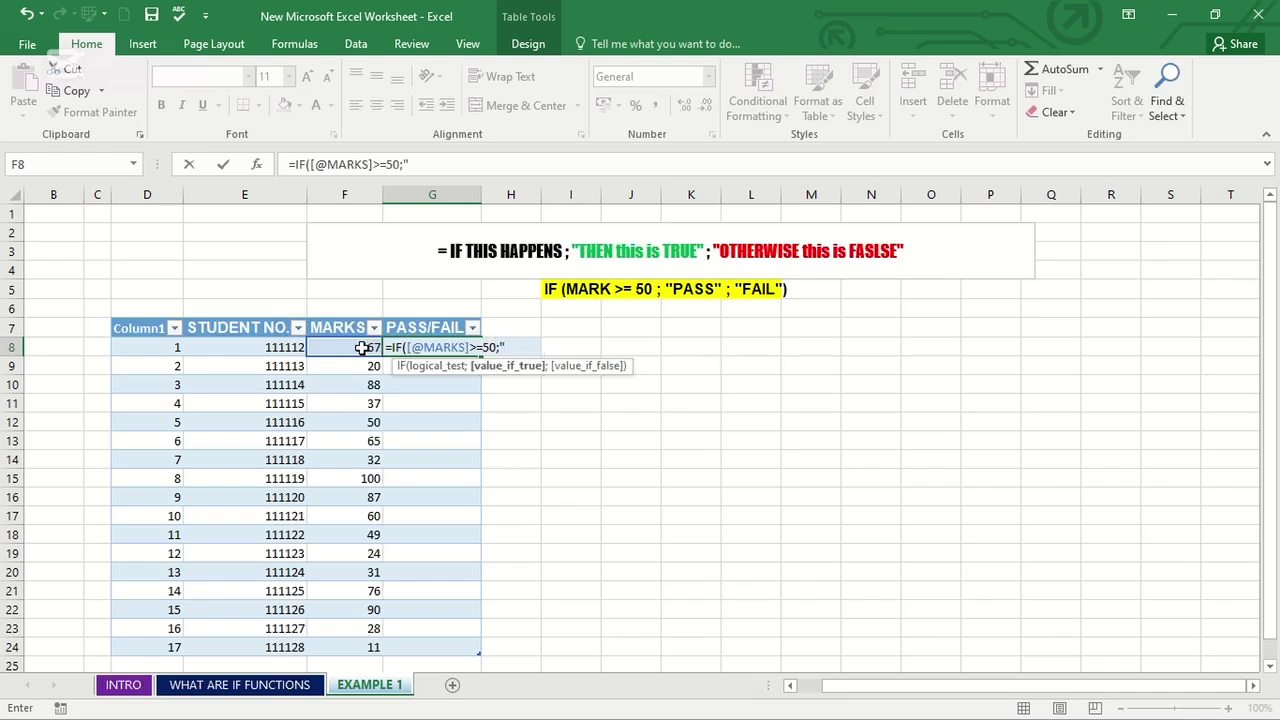
type("\"PASS\";")
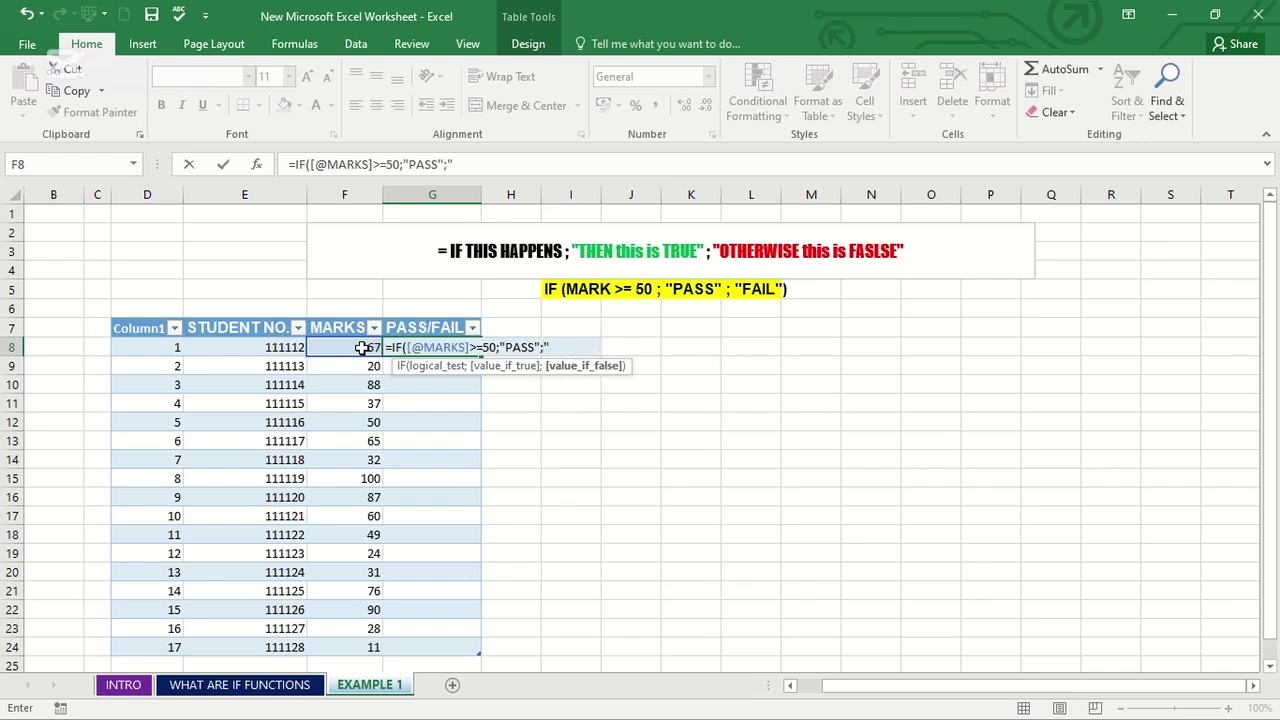
type("\"FAIL\"")
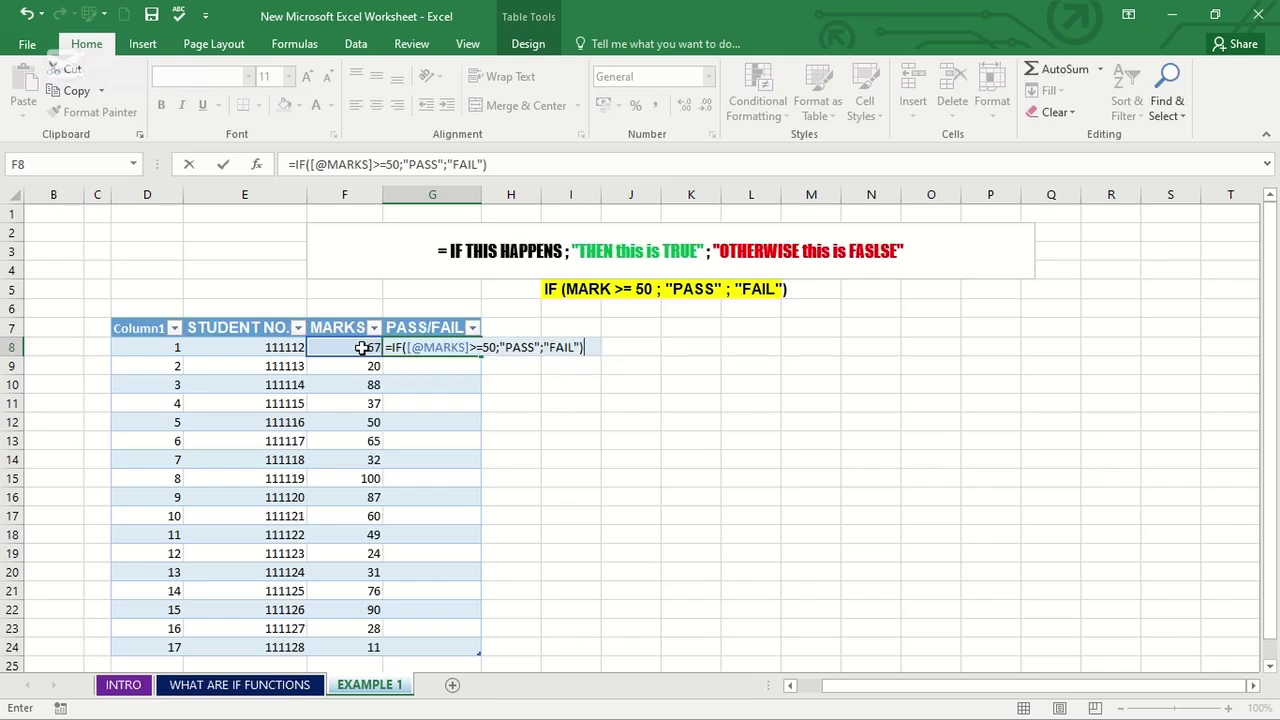
key("Return")
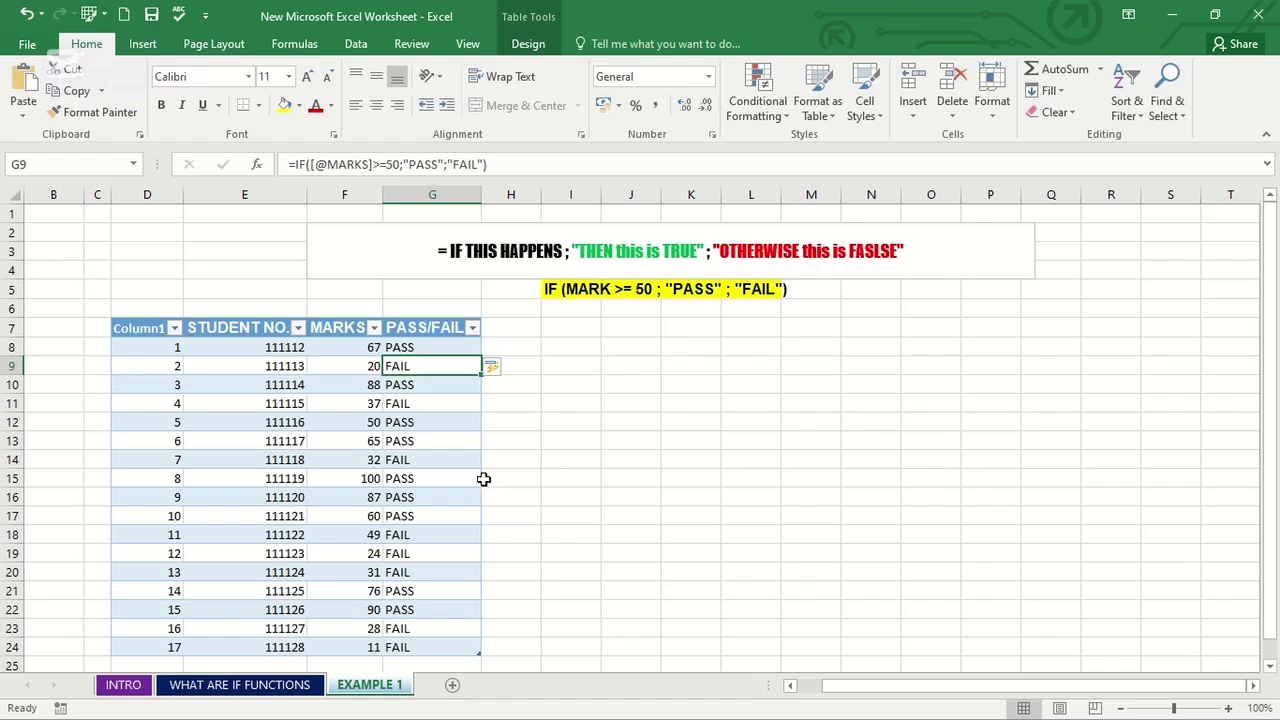
left_click(501, 446)
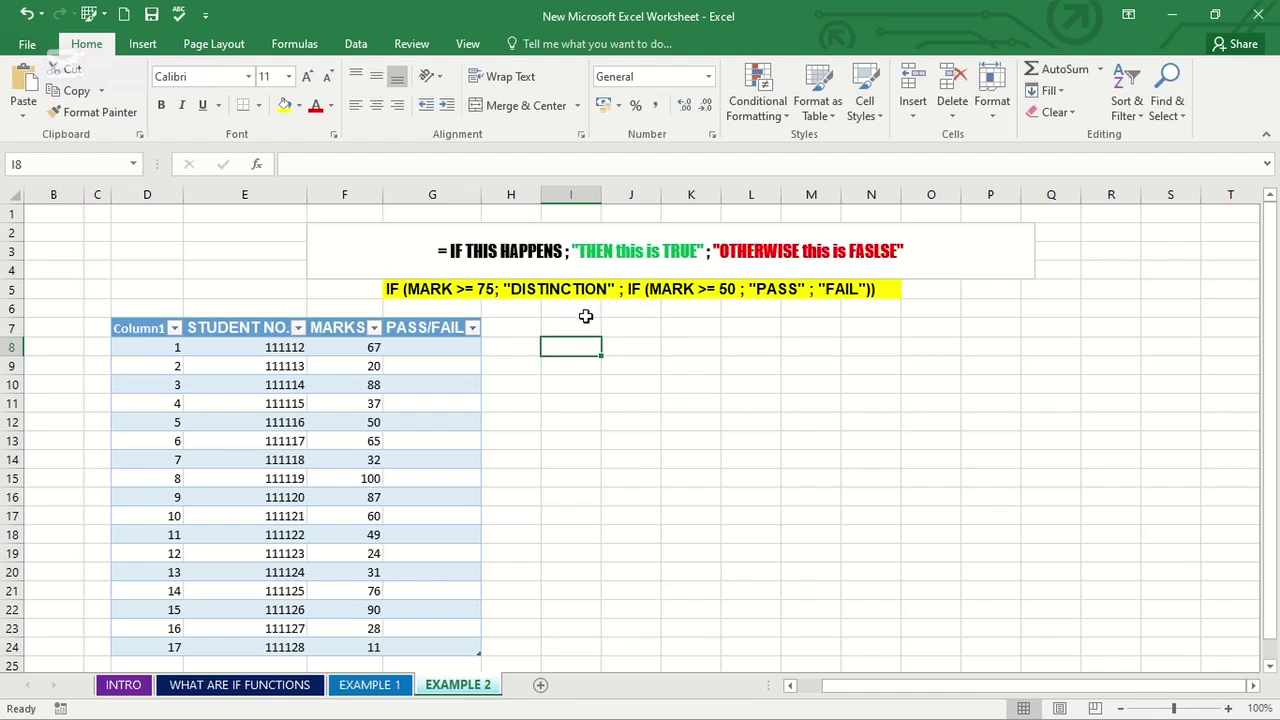
double_click(437, 347)
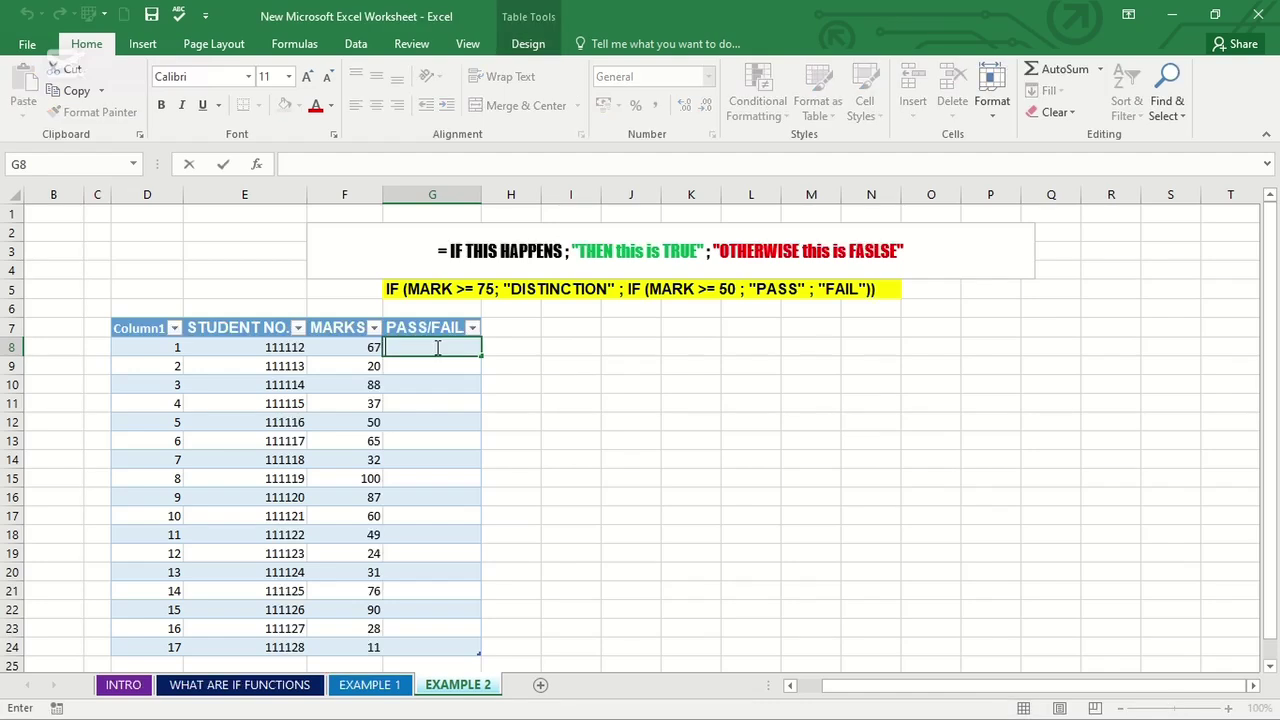
type("=")
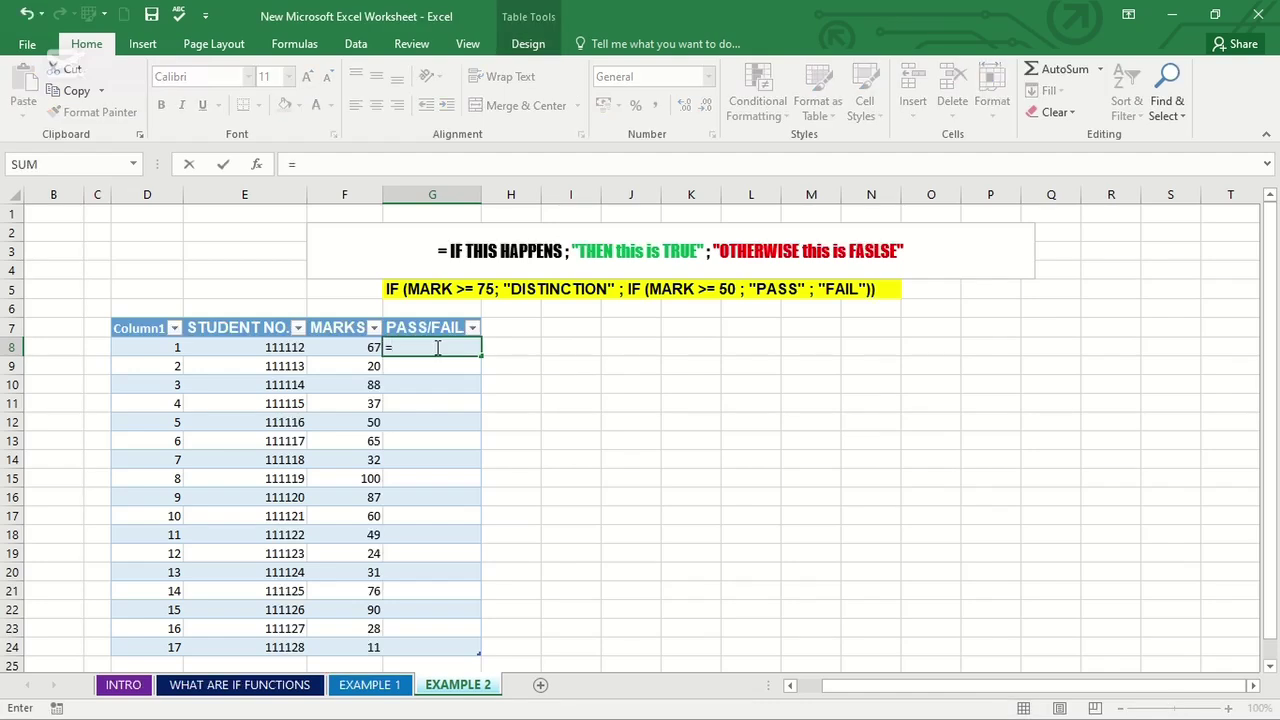
type("IF")
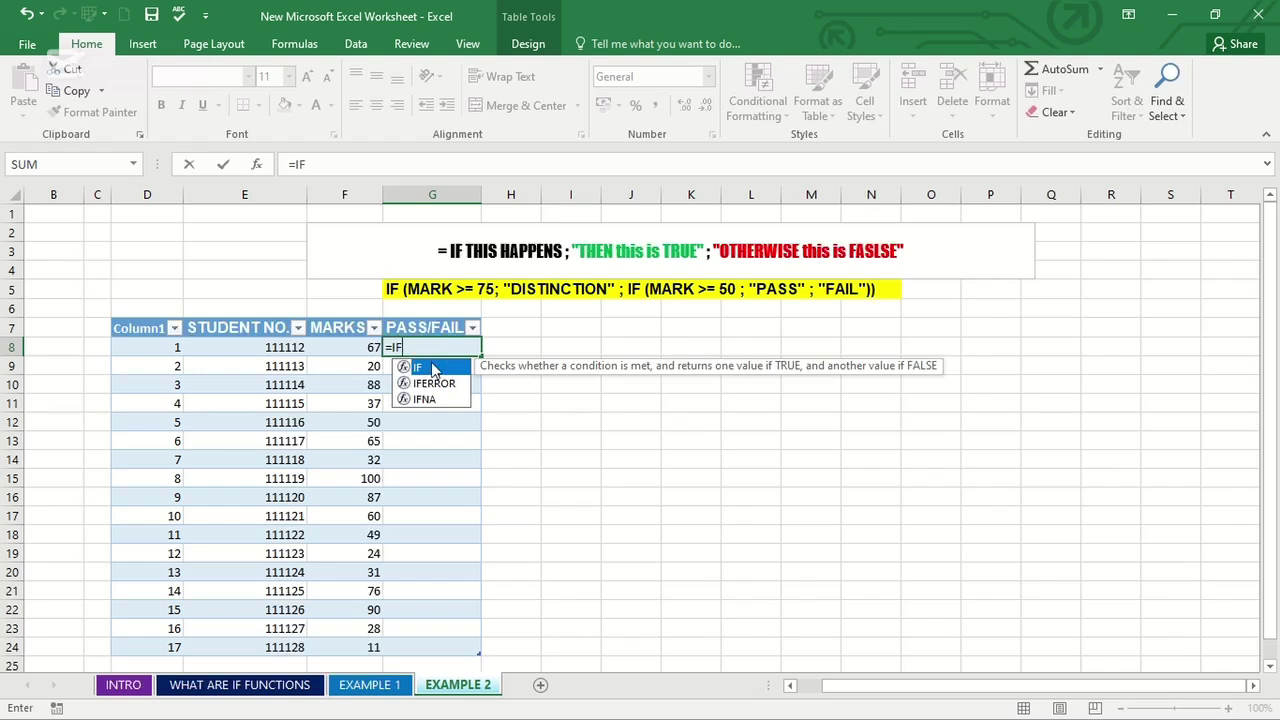
double_click(428, 367)
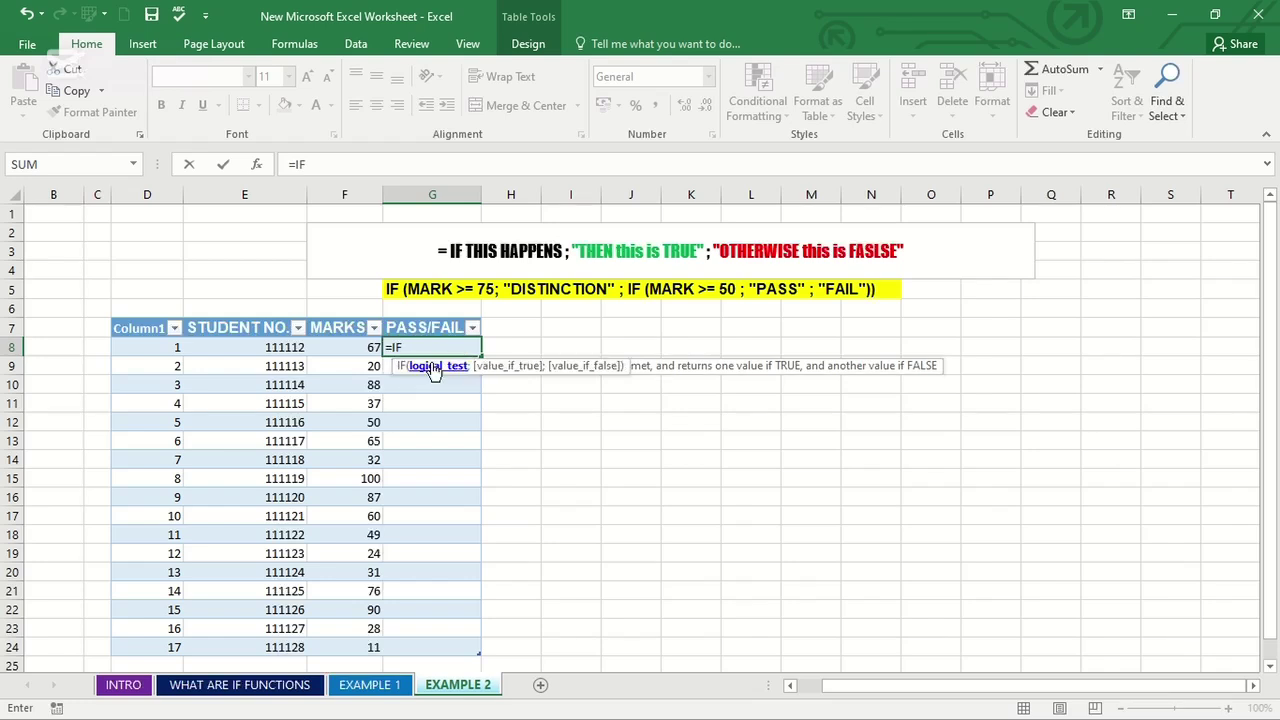
left_click(360, 346)
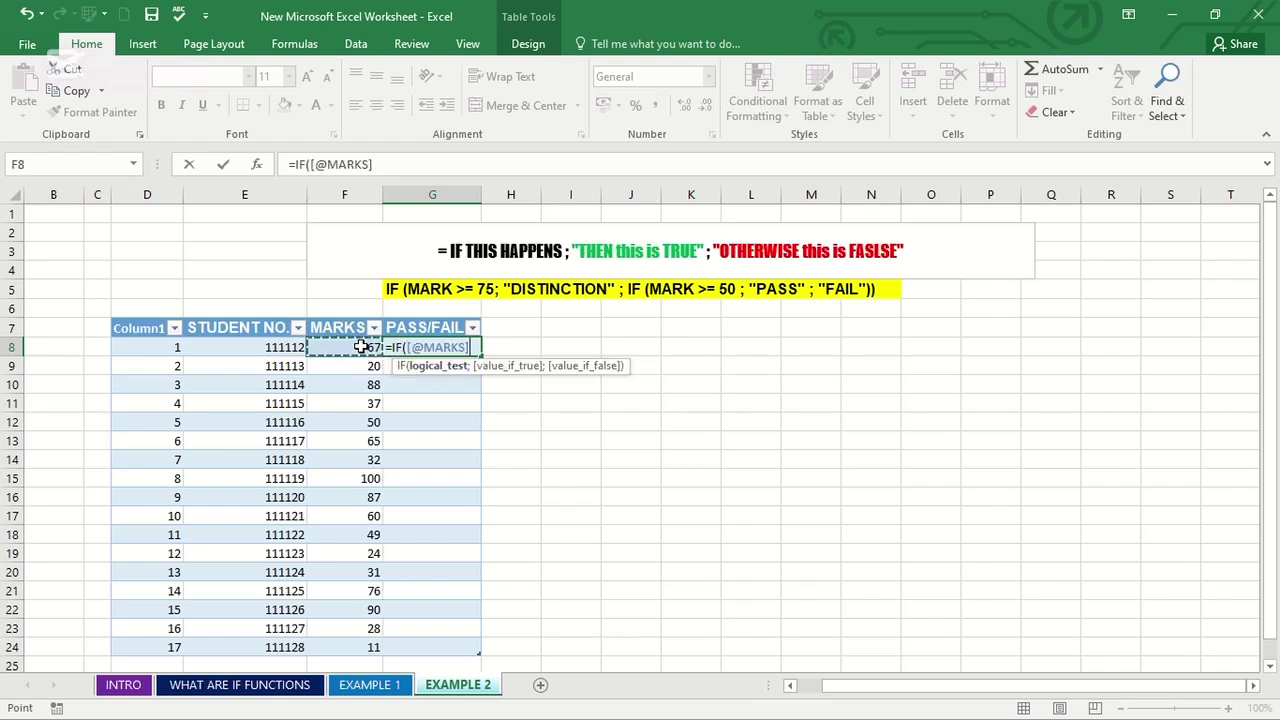
type(">")
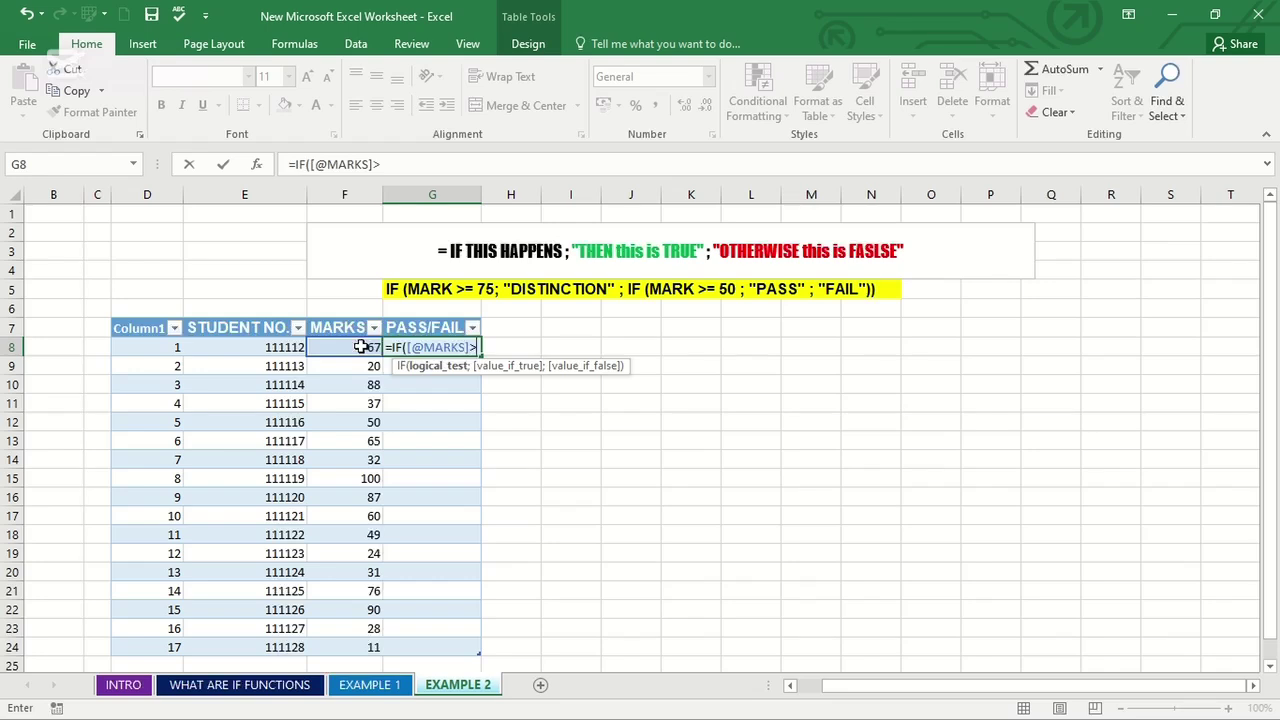
type("=")
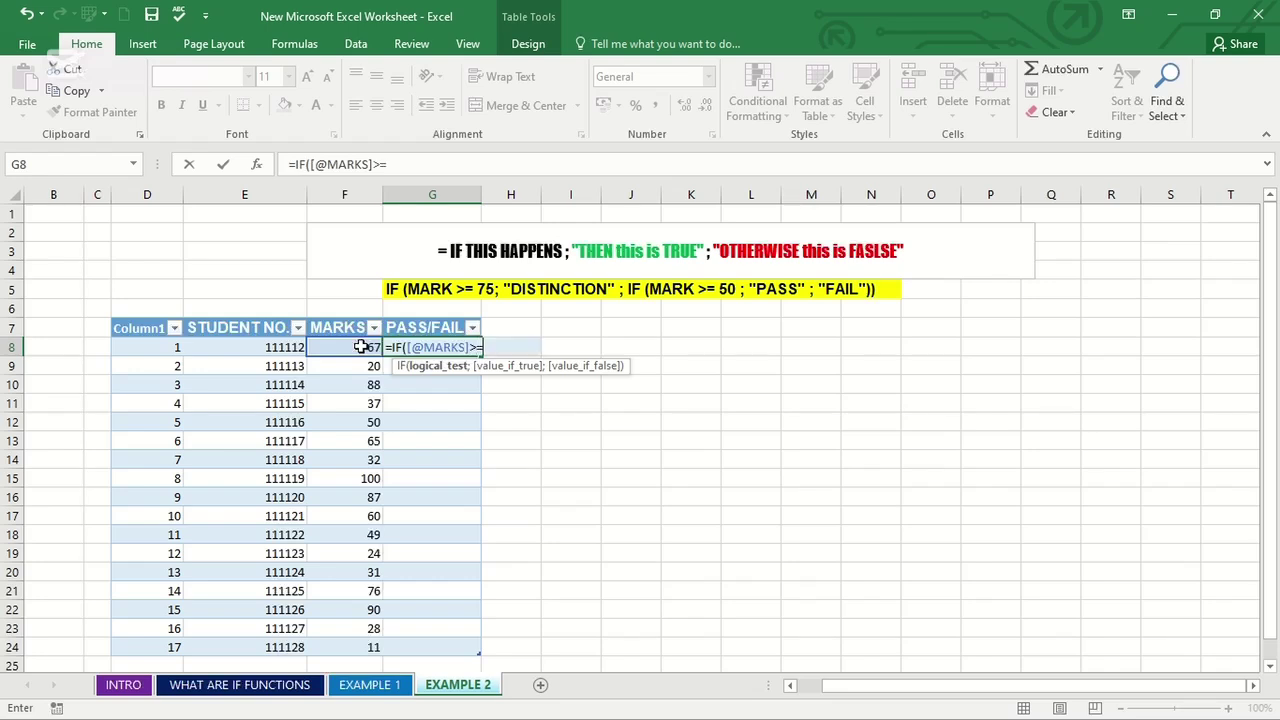
type("50;")
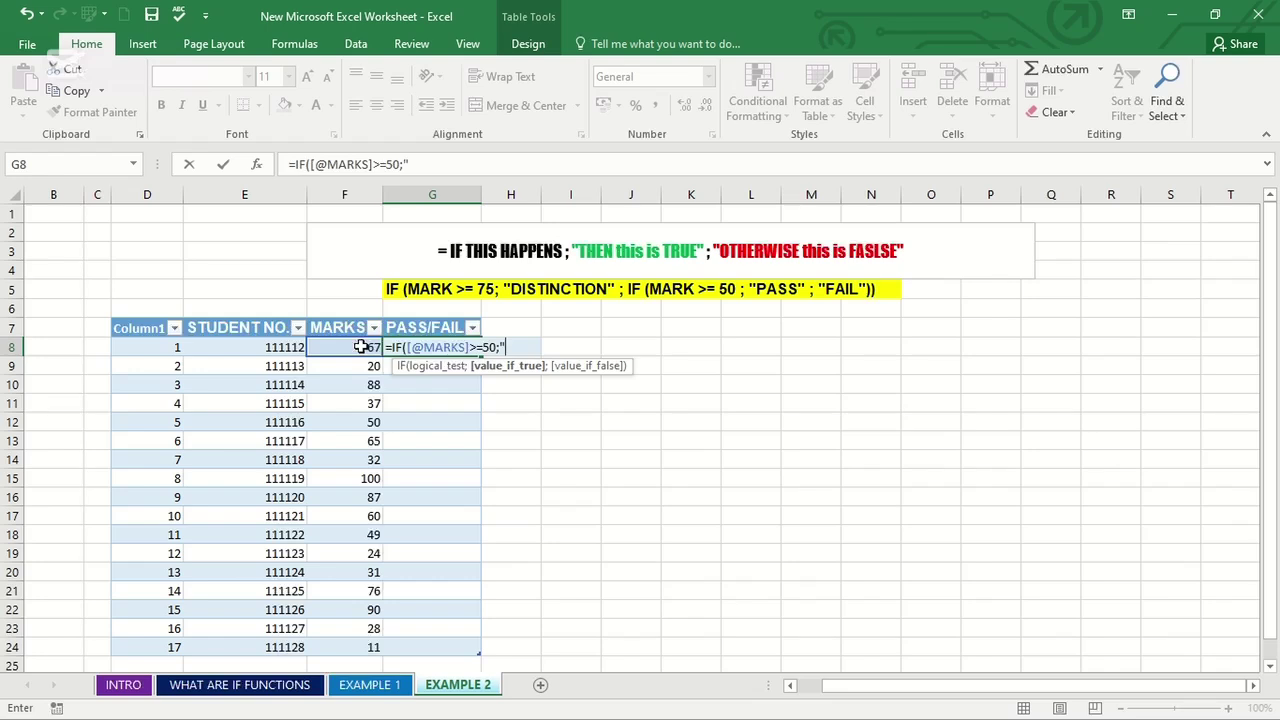
type("\"PASS\";")
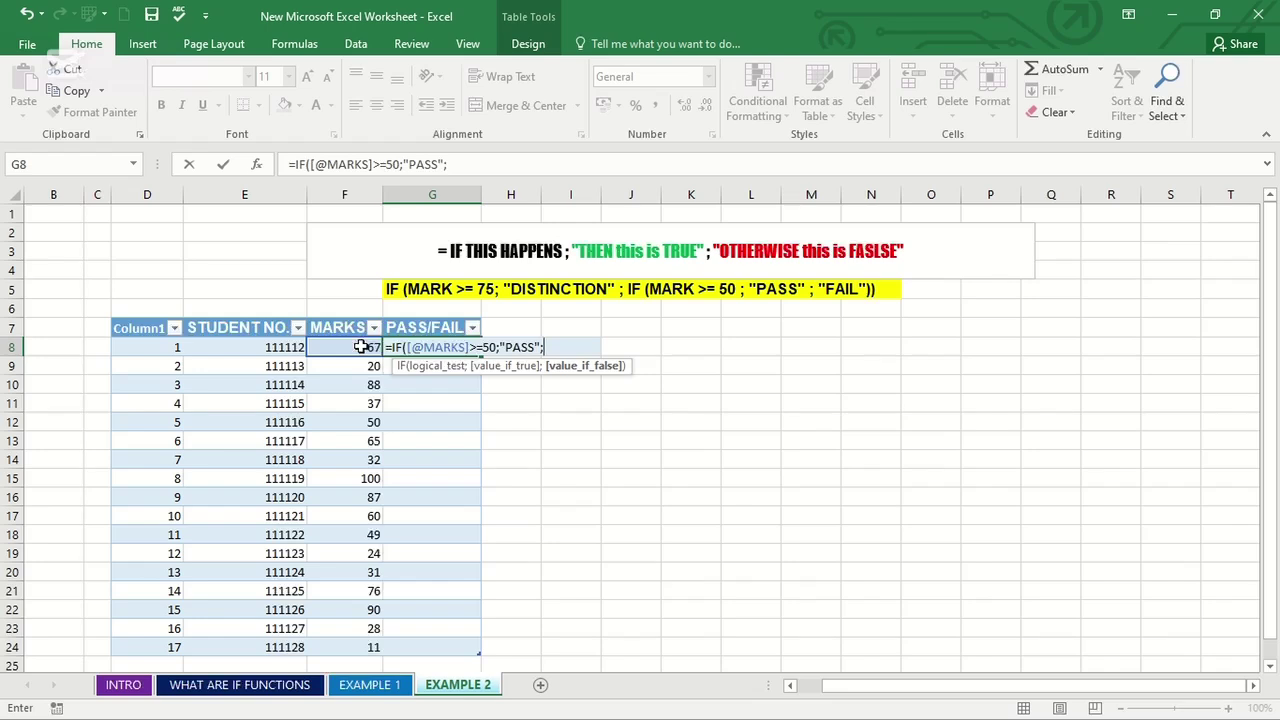
type("\"FAIL\")")
key("Return")
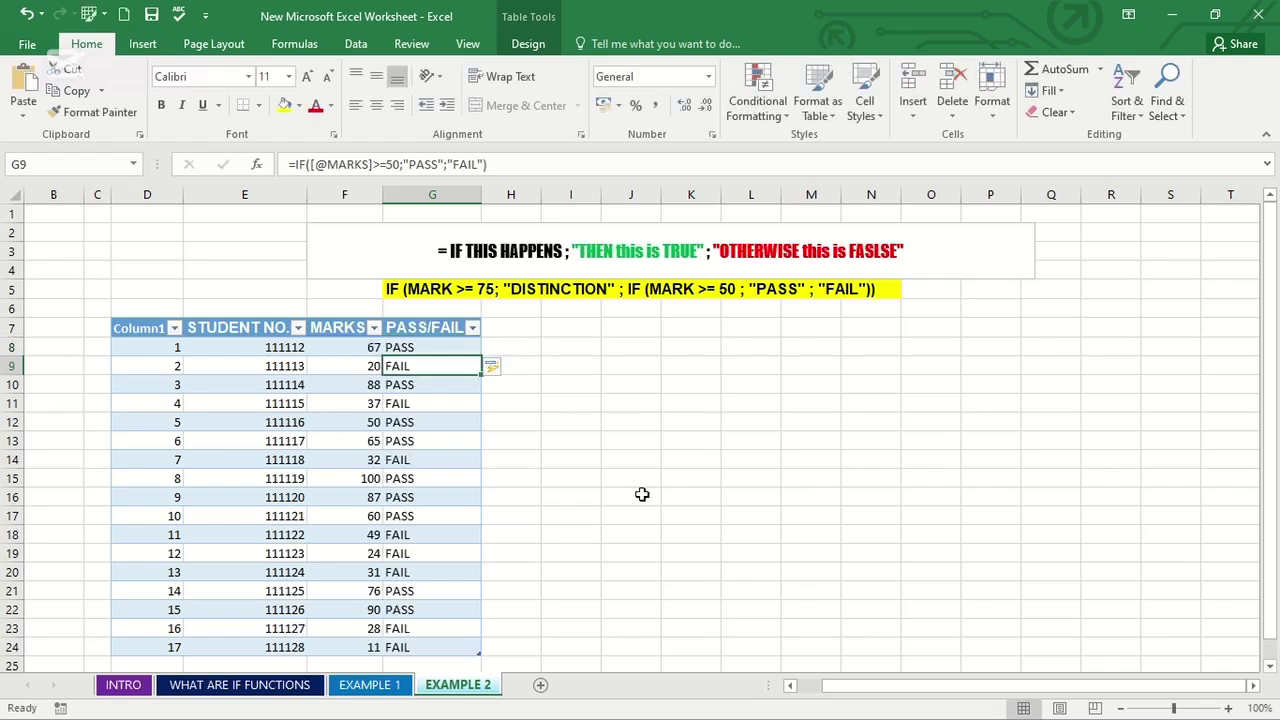
double_click(427, 349)
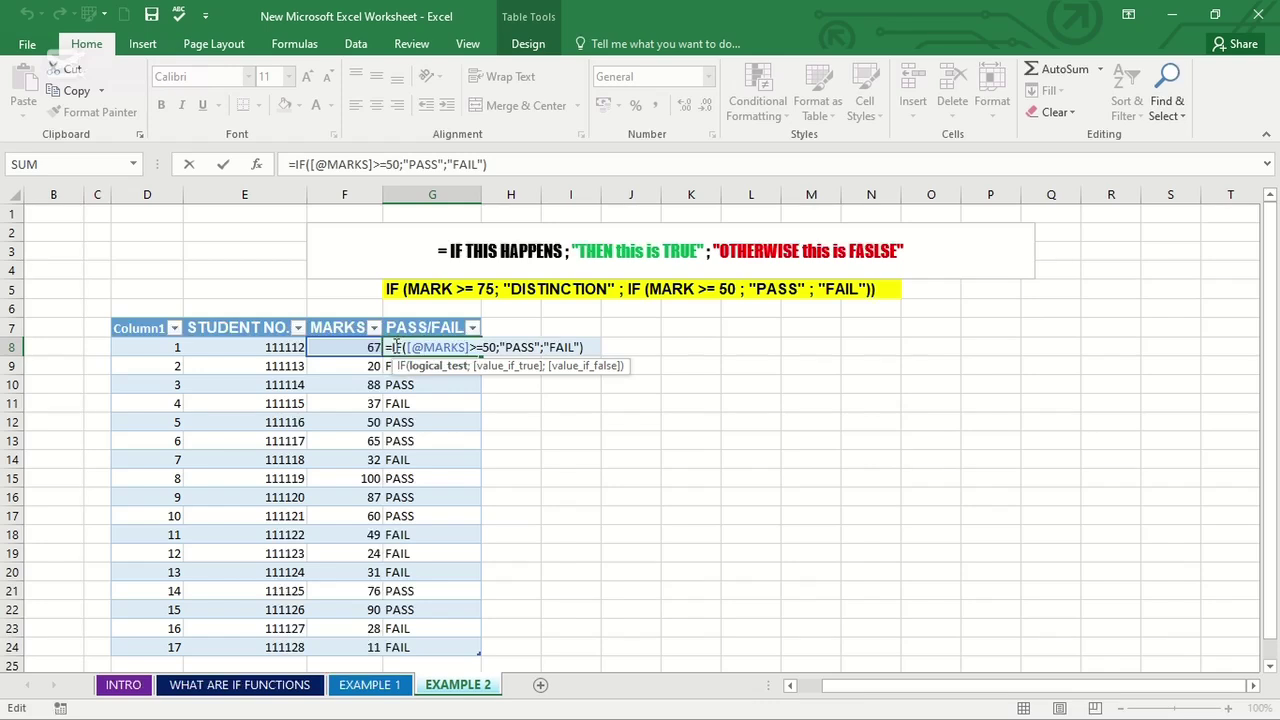
left_click(394, 348)
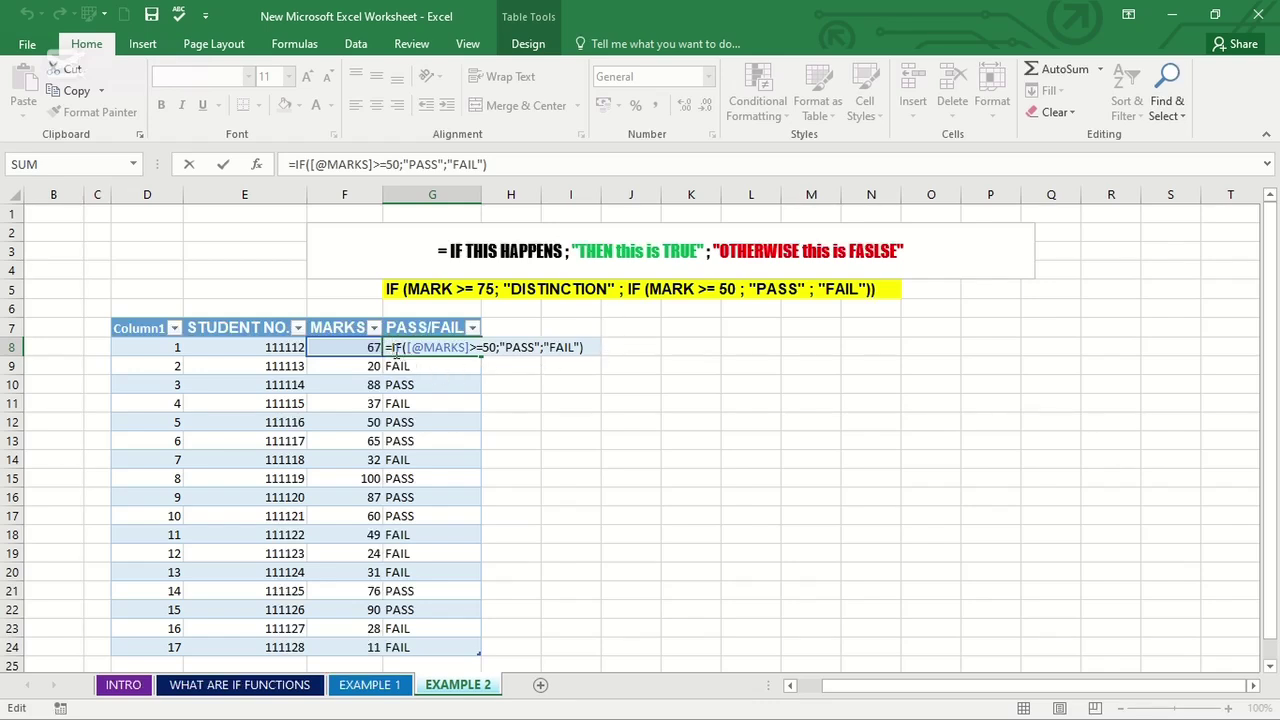
type("IF")
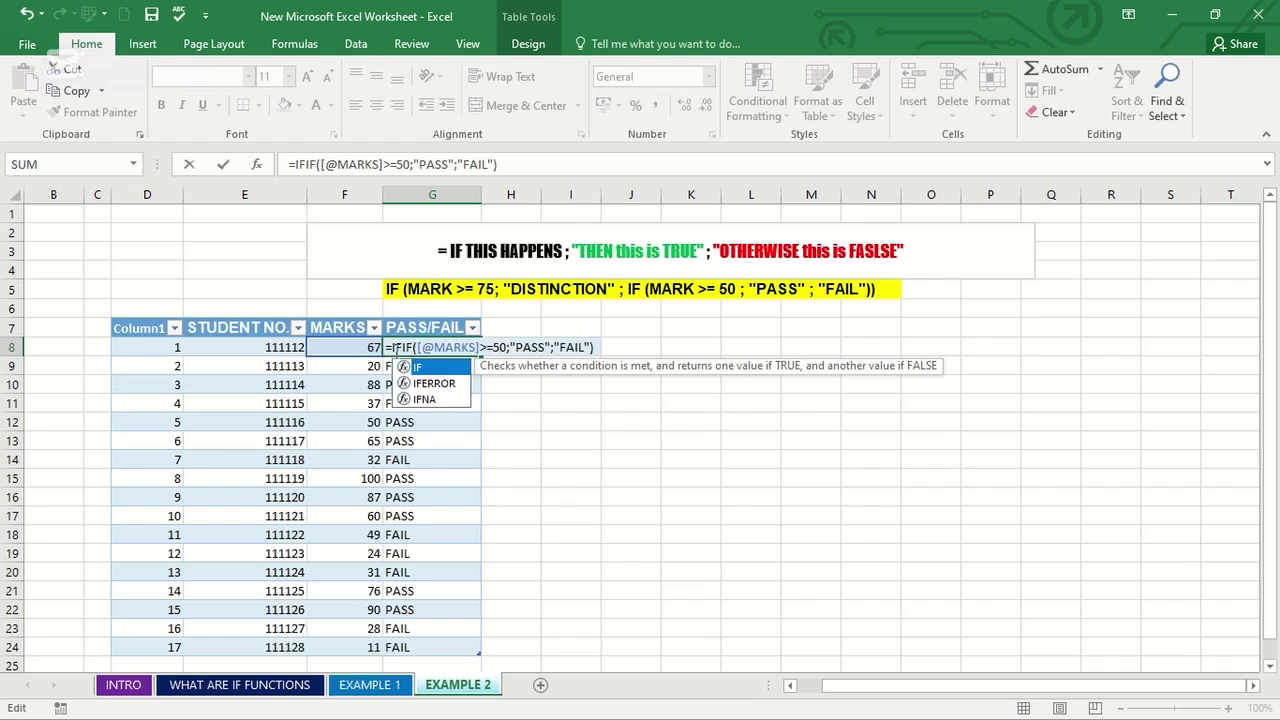
double_click(438, 371)
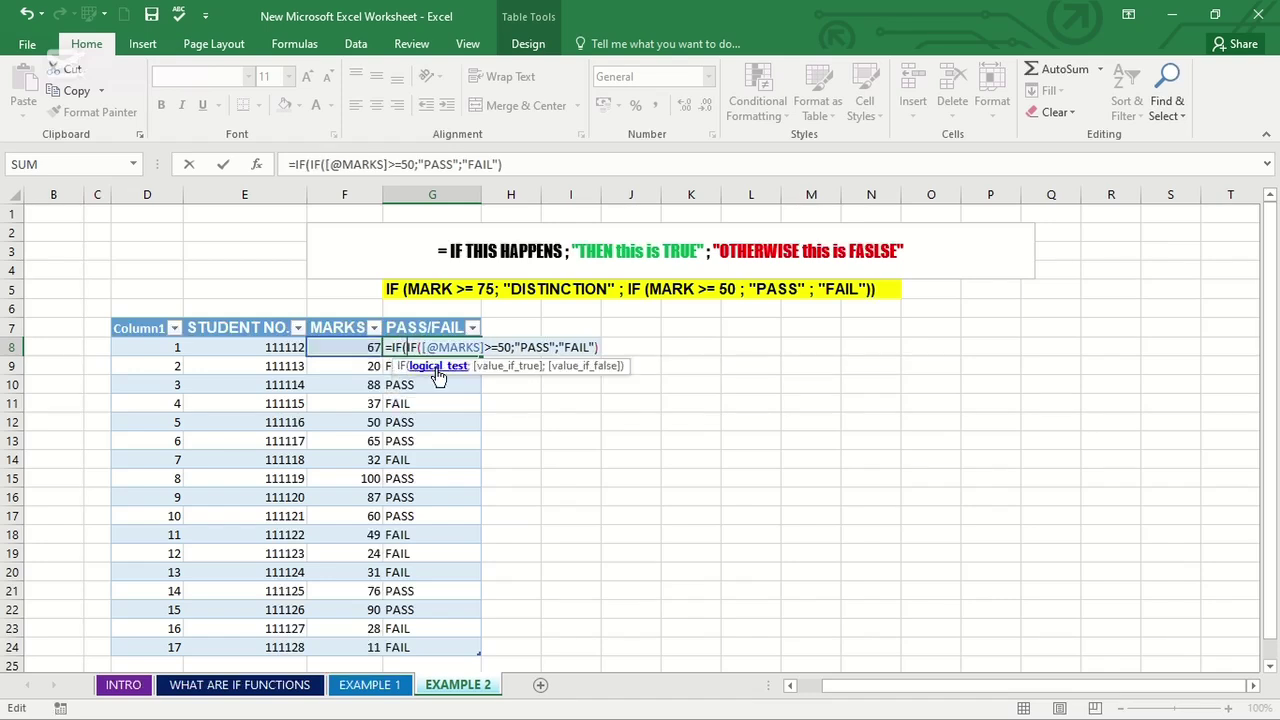
left_click(365, 350)
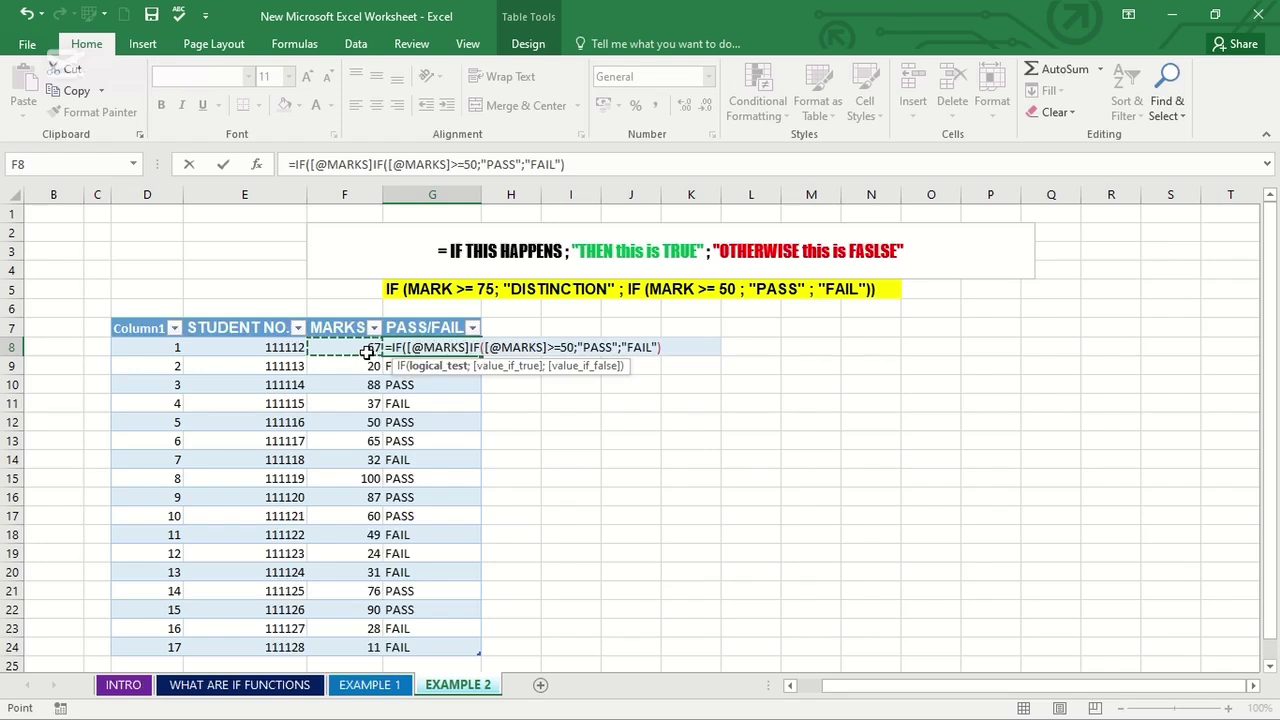
type(">")
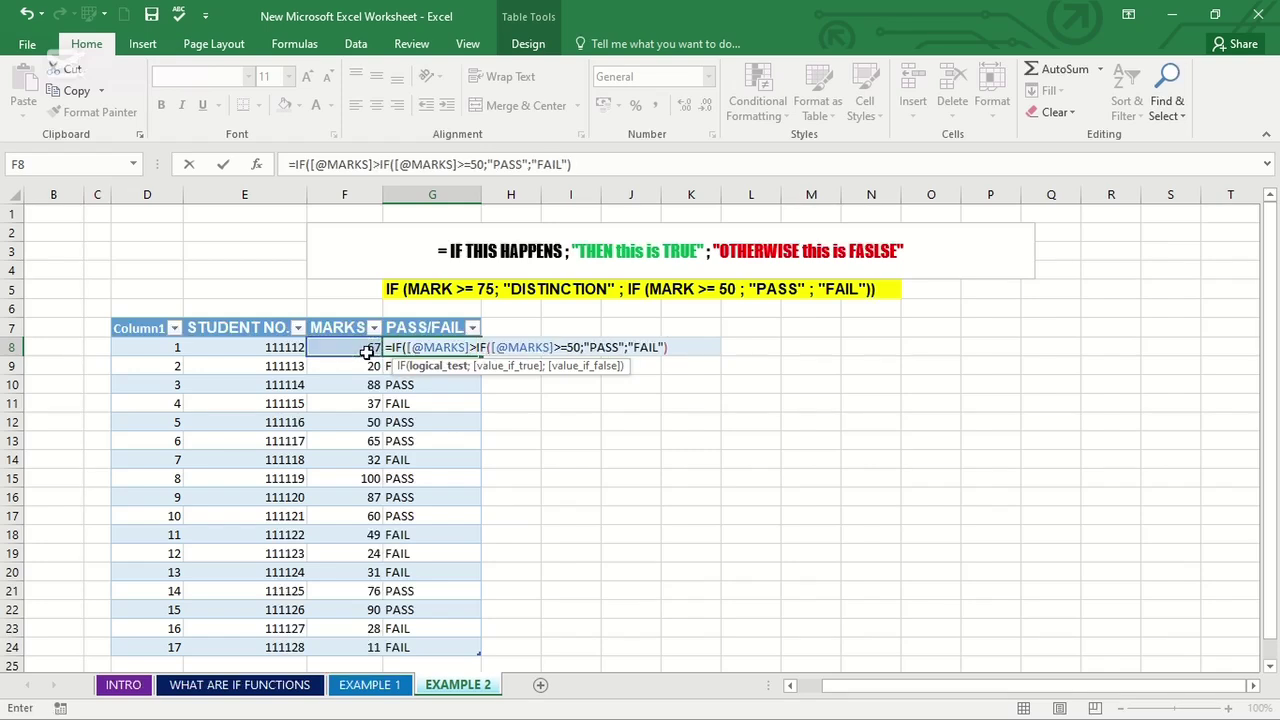
type("=")
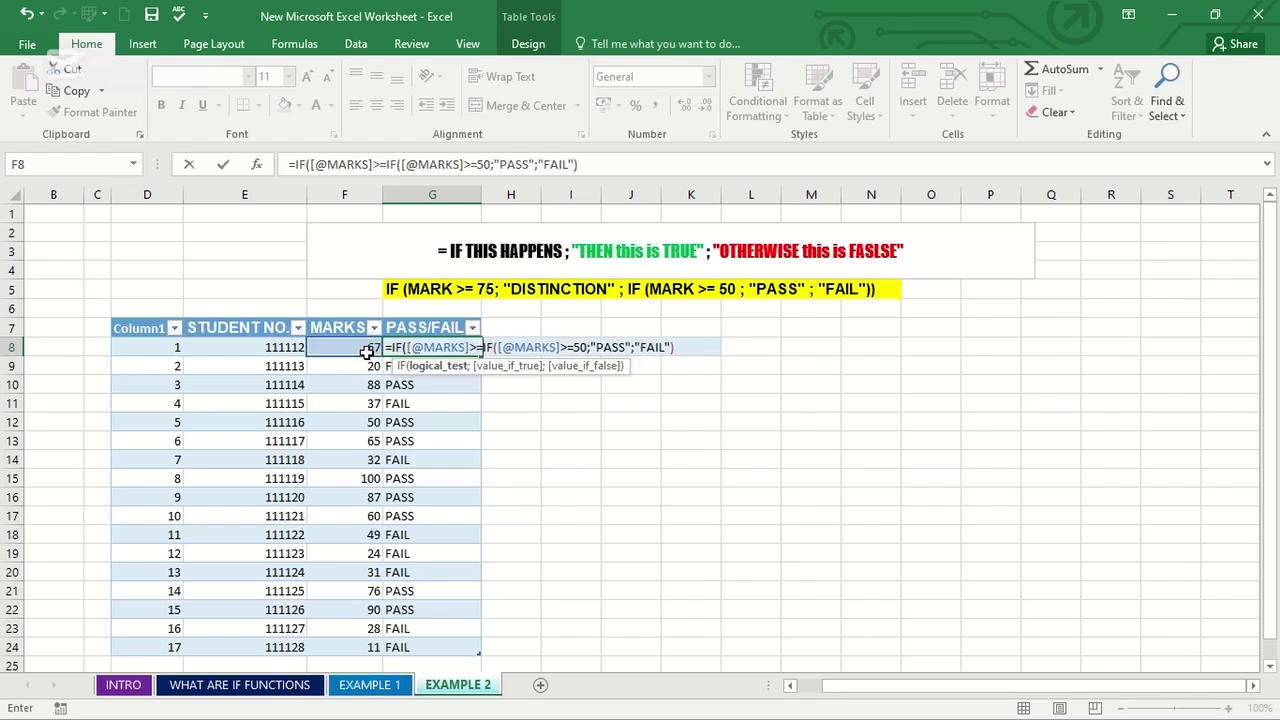
type("75")
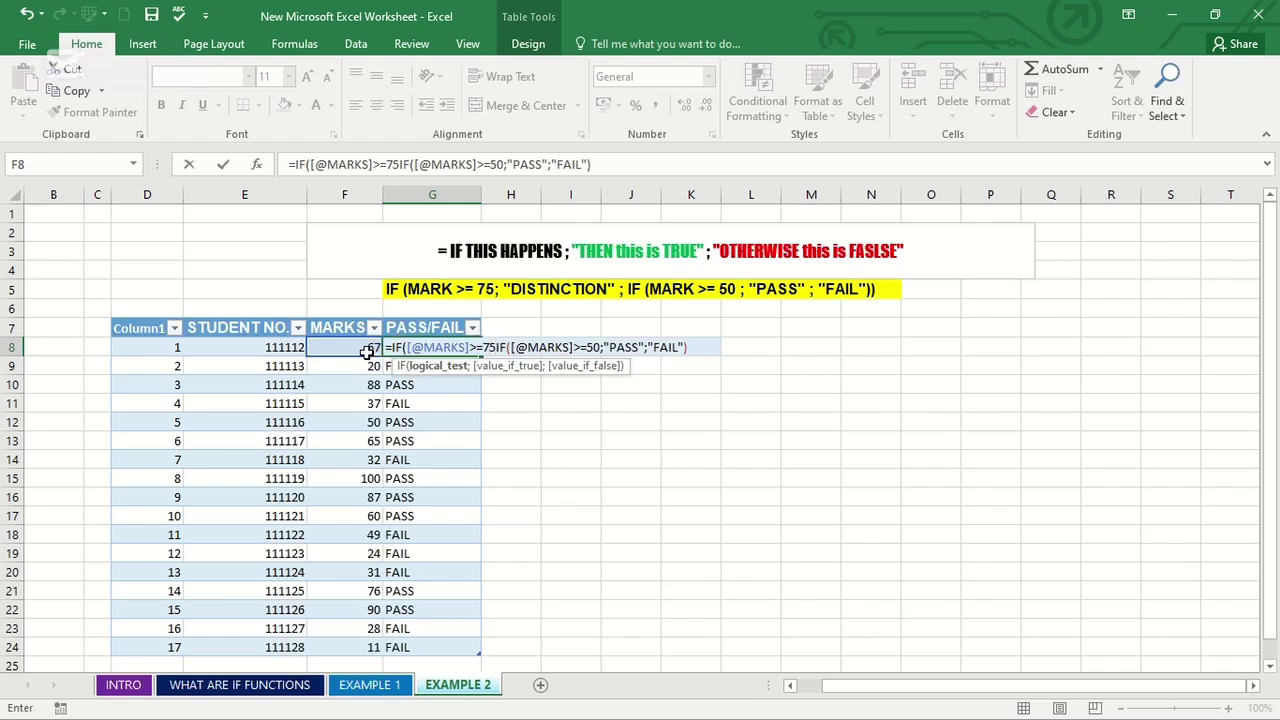
type(";")
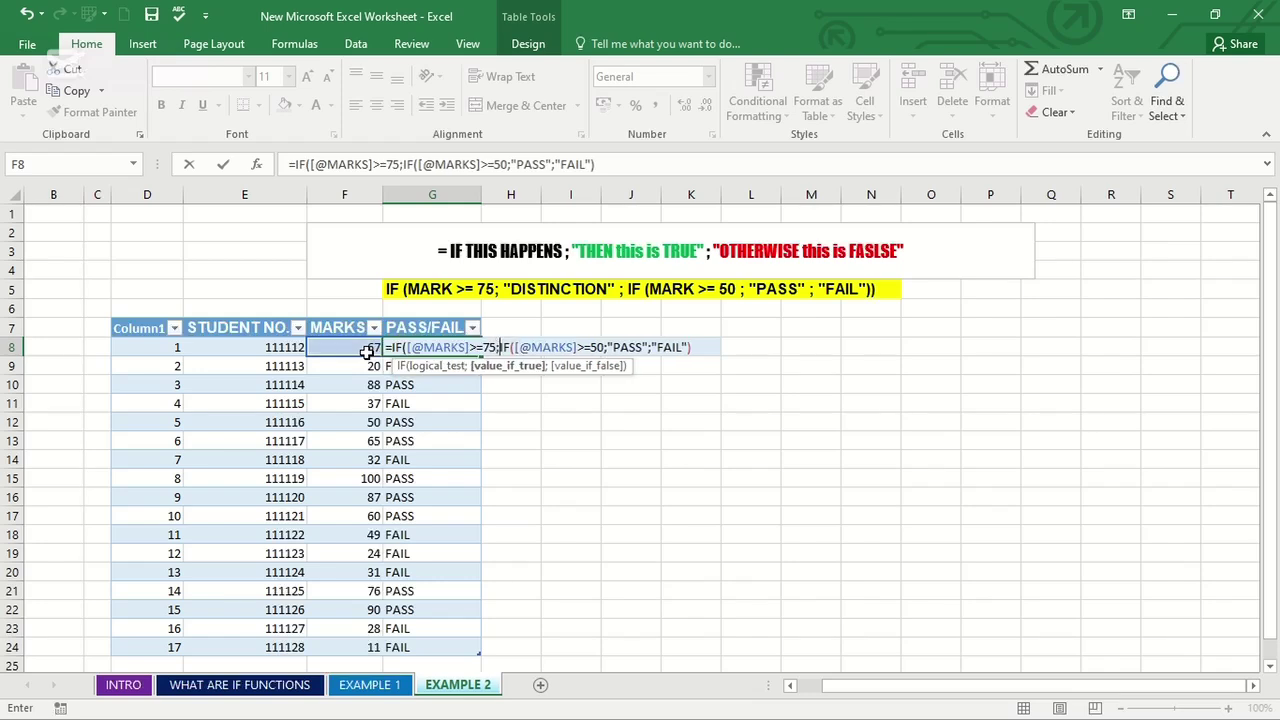
type("\"DIS")
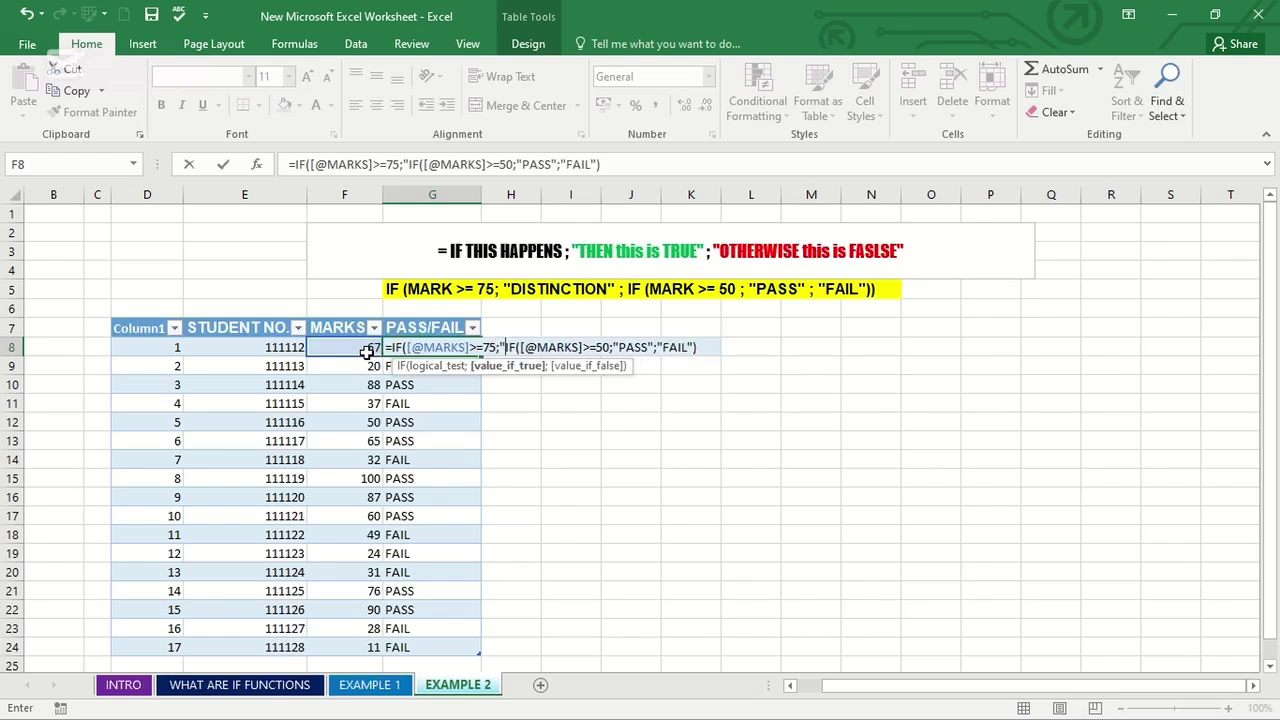
type("TINCTION")
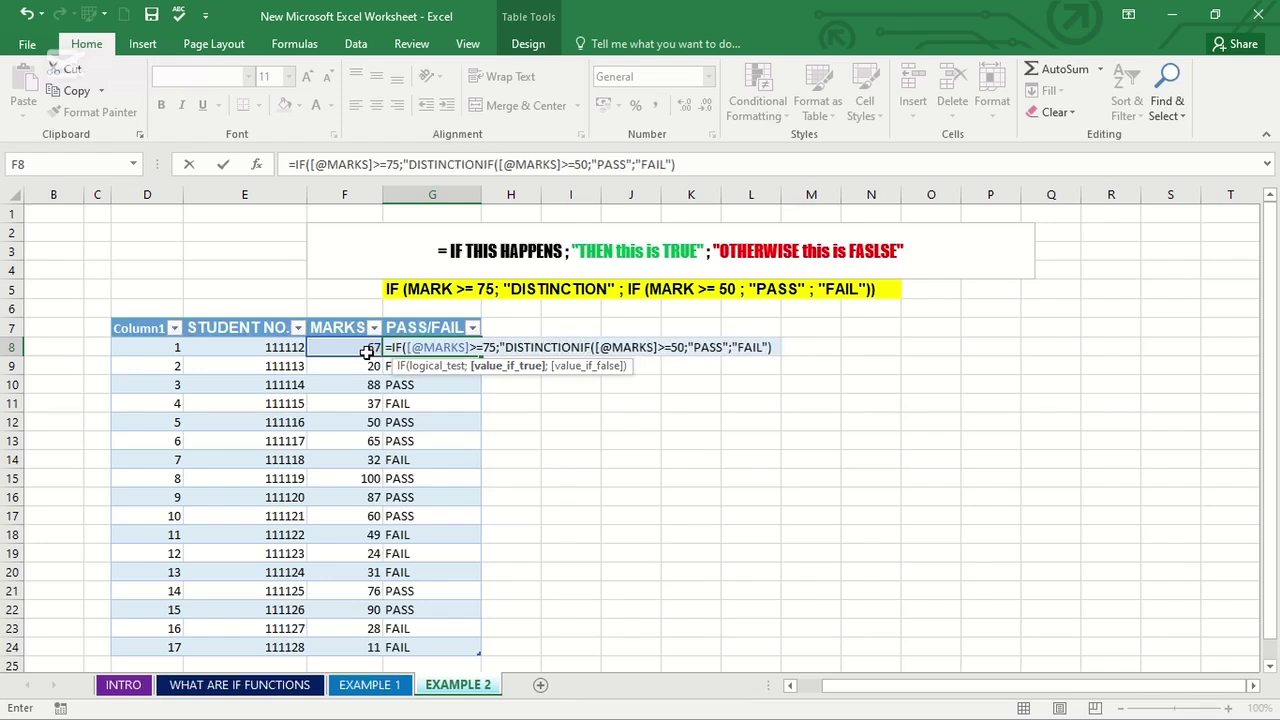
type("\"")
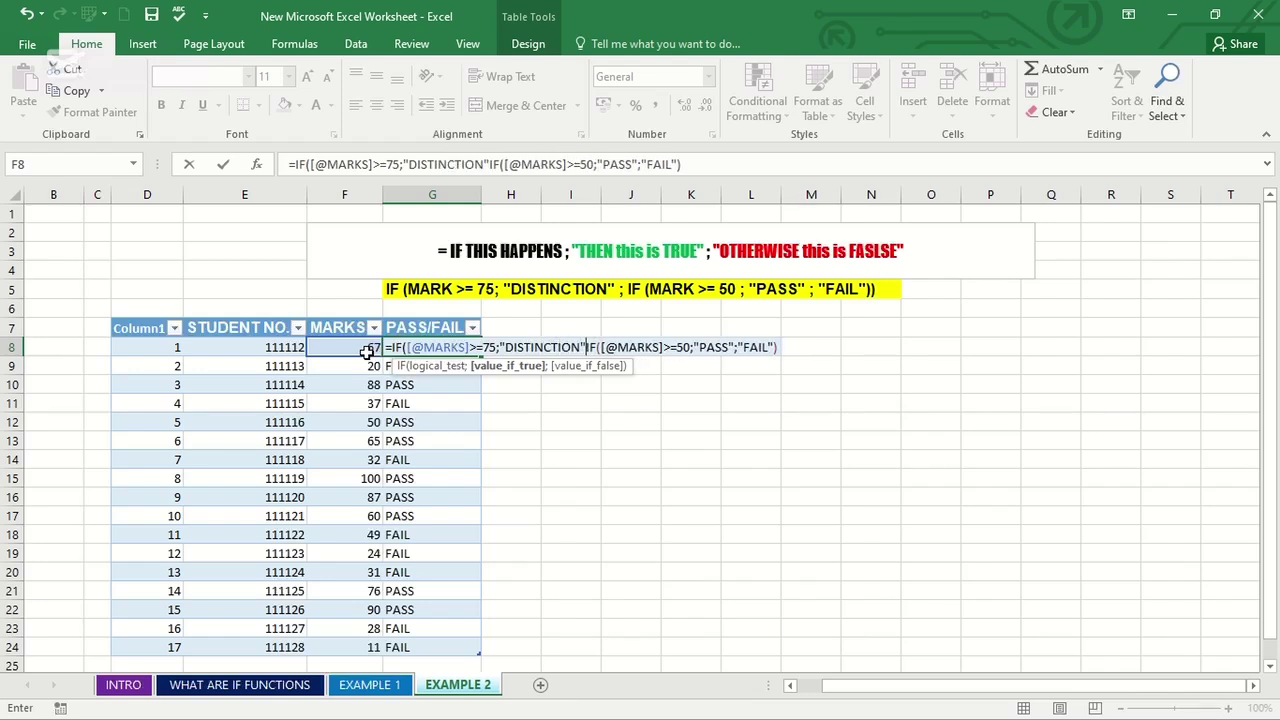
type(";")
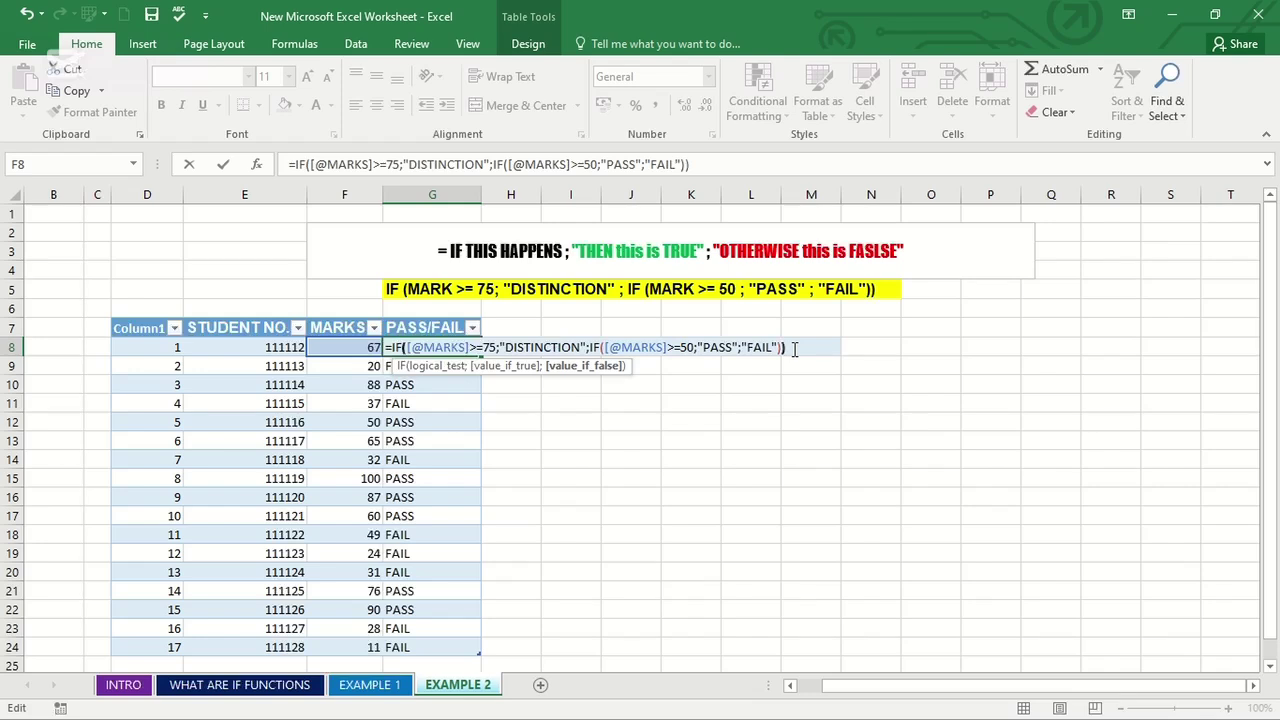
left_click(794, 348)
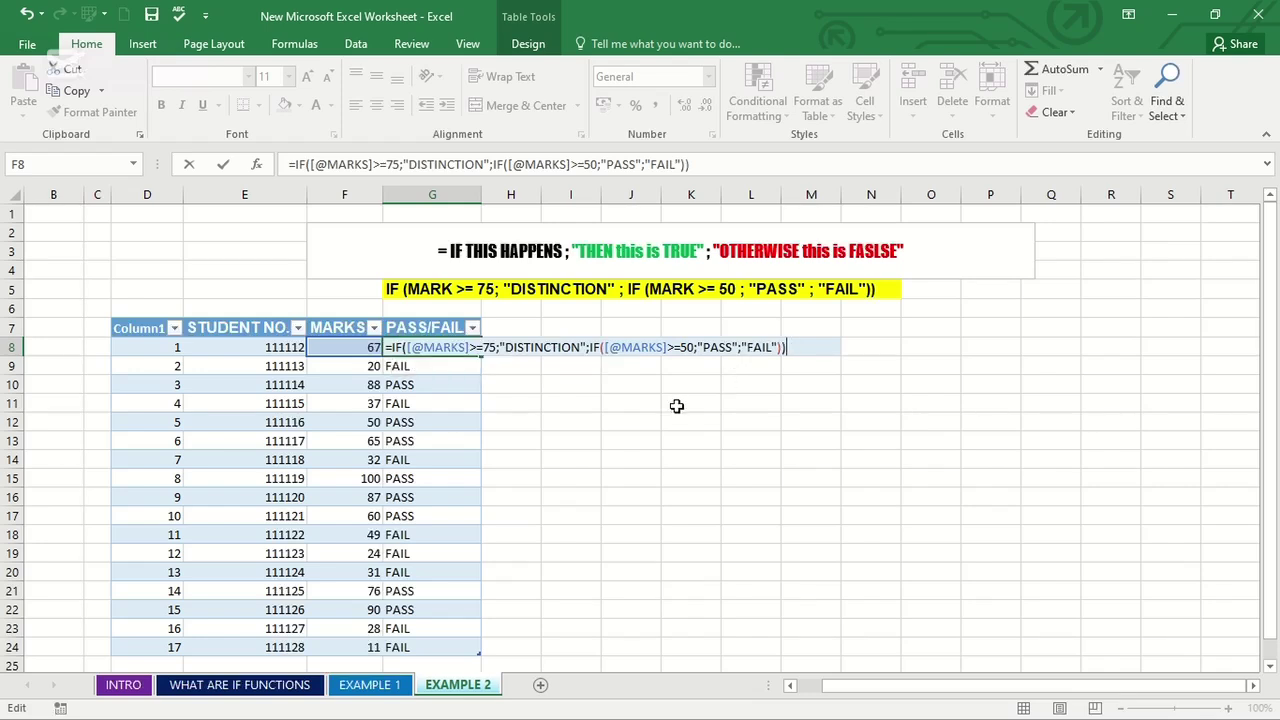
key("Return")
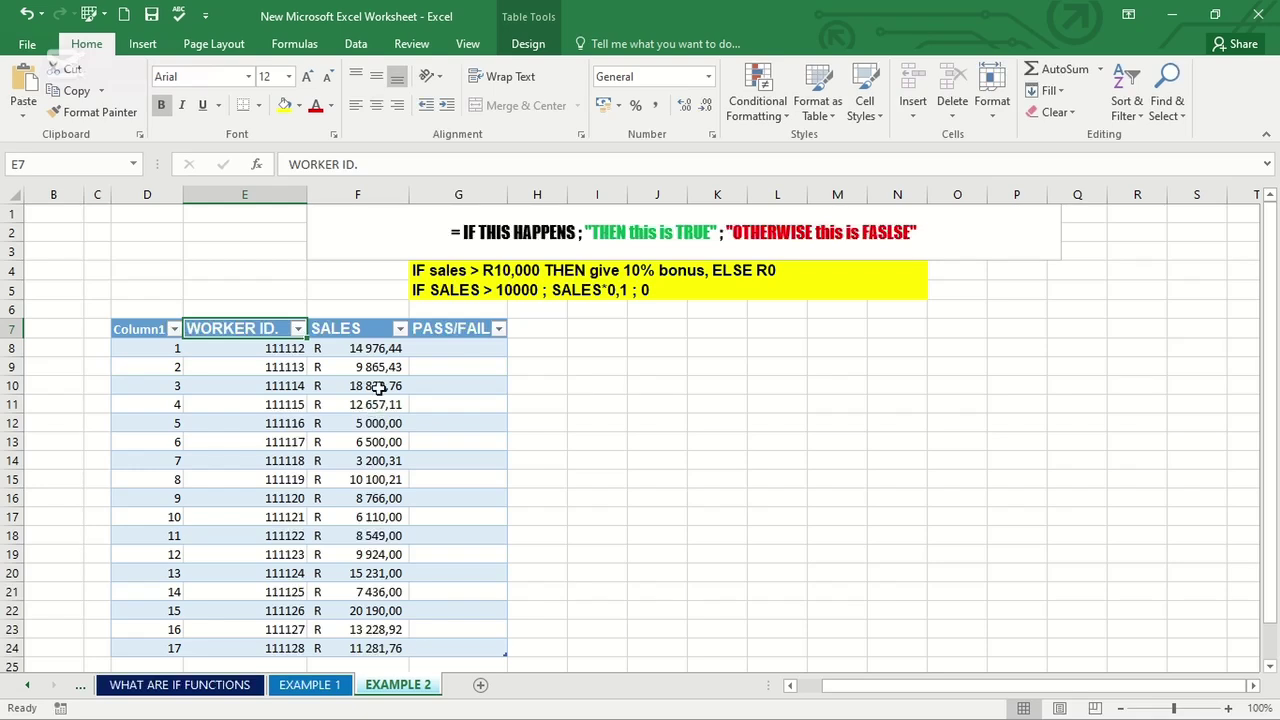
- Rename the PASS/FAIL header in G7 of the worker sales table as BONUS
left_click(470, 338)
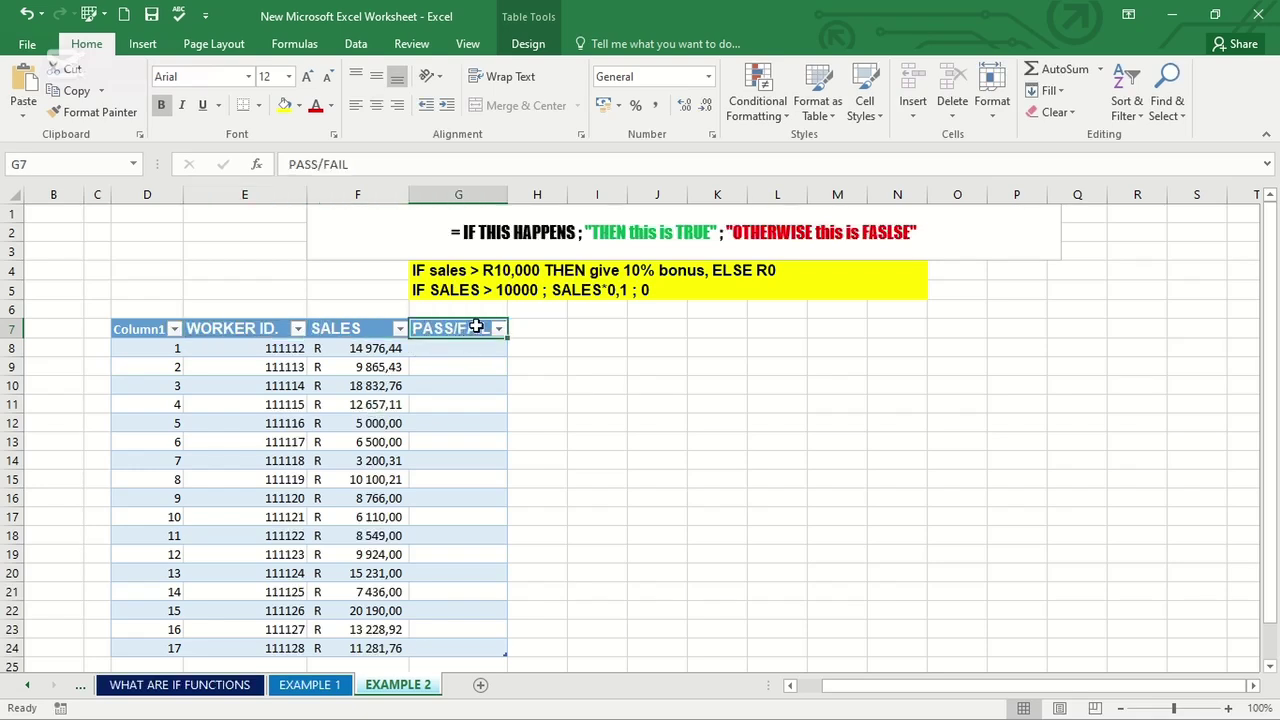
double_click(478, 329)
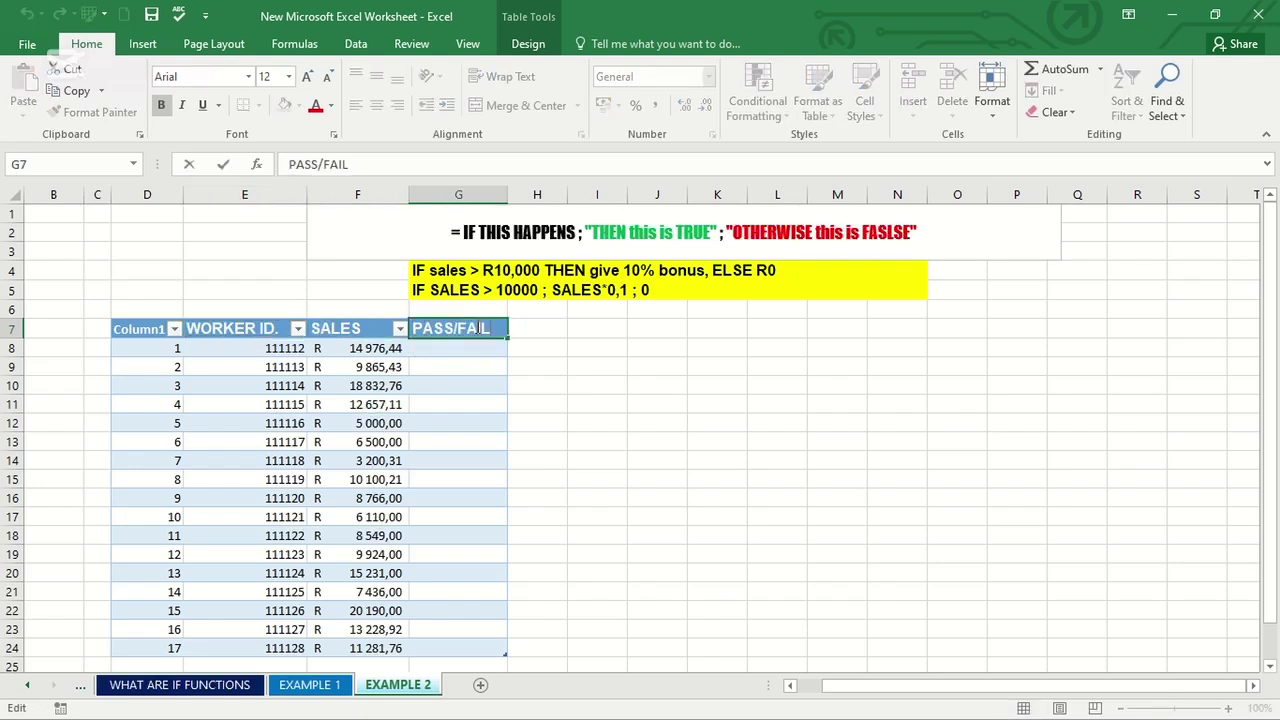
key("BackSpace")
key("BackSpace")
key("BackSpace")
key("BackSpace")
key("BackSpace")
key("BackSpace")
key("BackSpace")
key("BackSpace")
key("BackSpace")
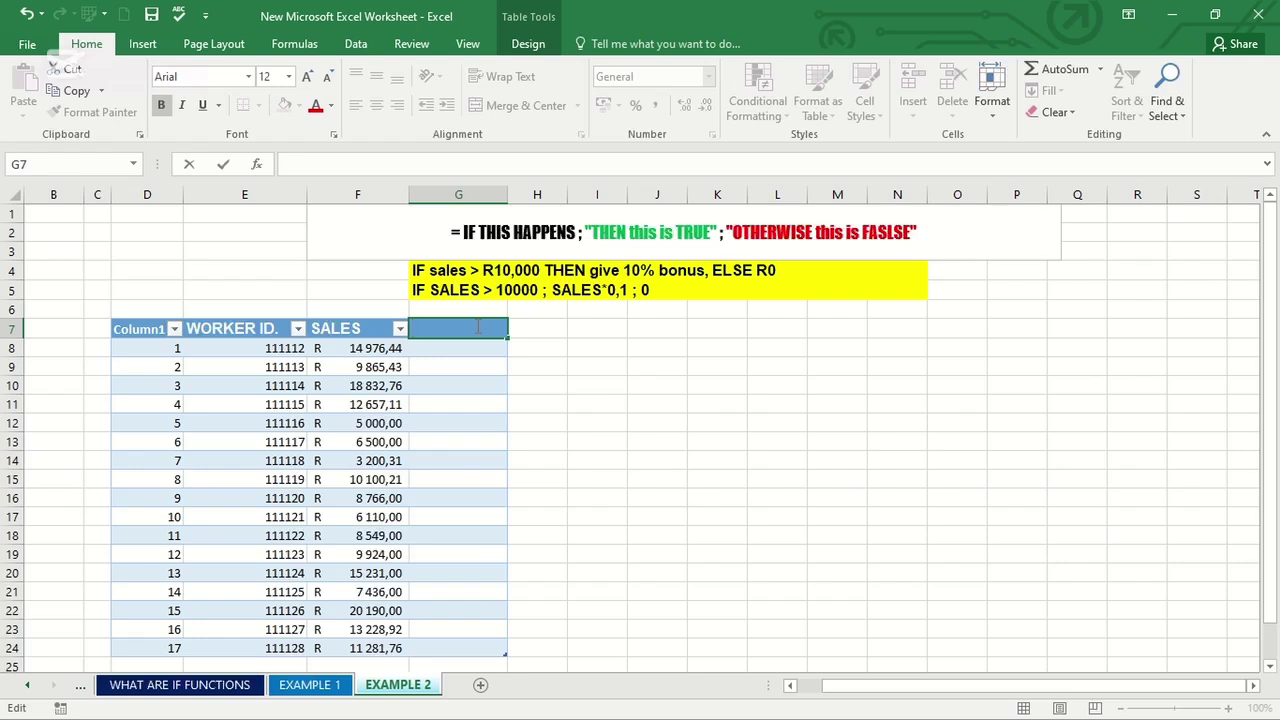
type("BONUS")
left_click(362, 310)
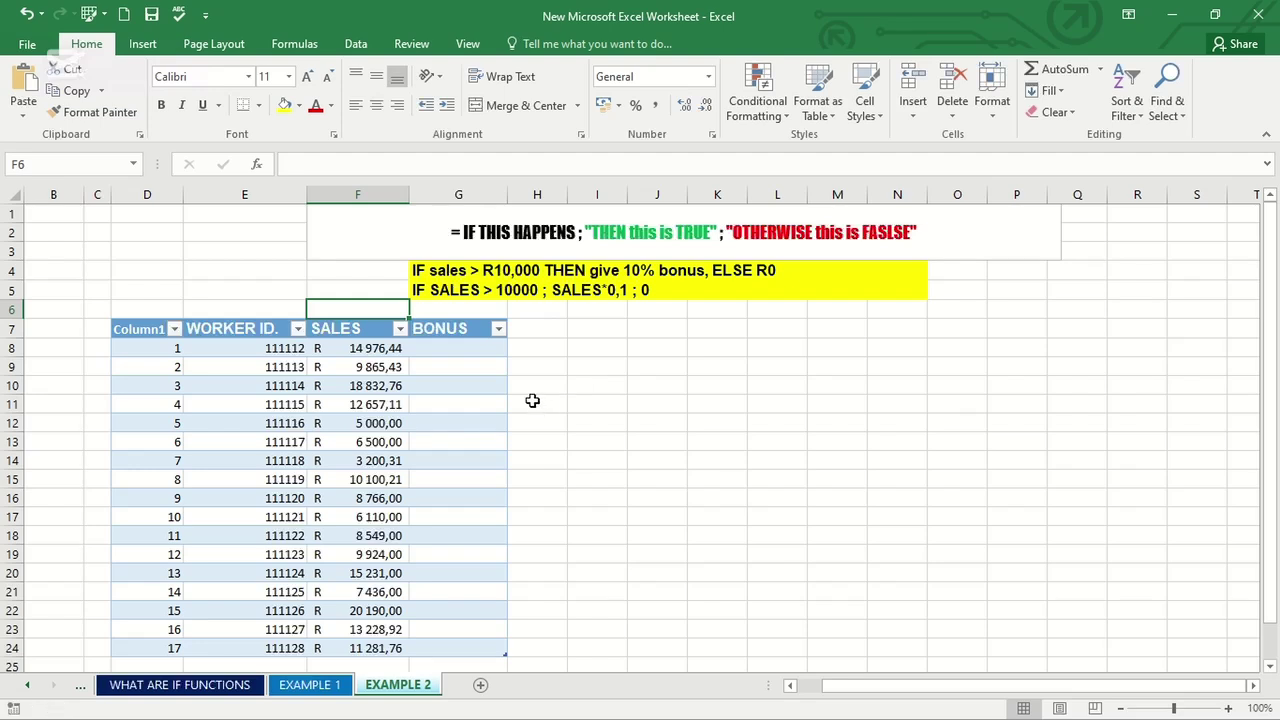
double_click(443, 348)
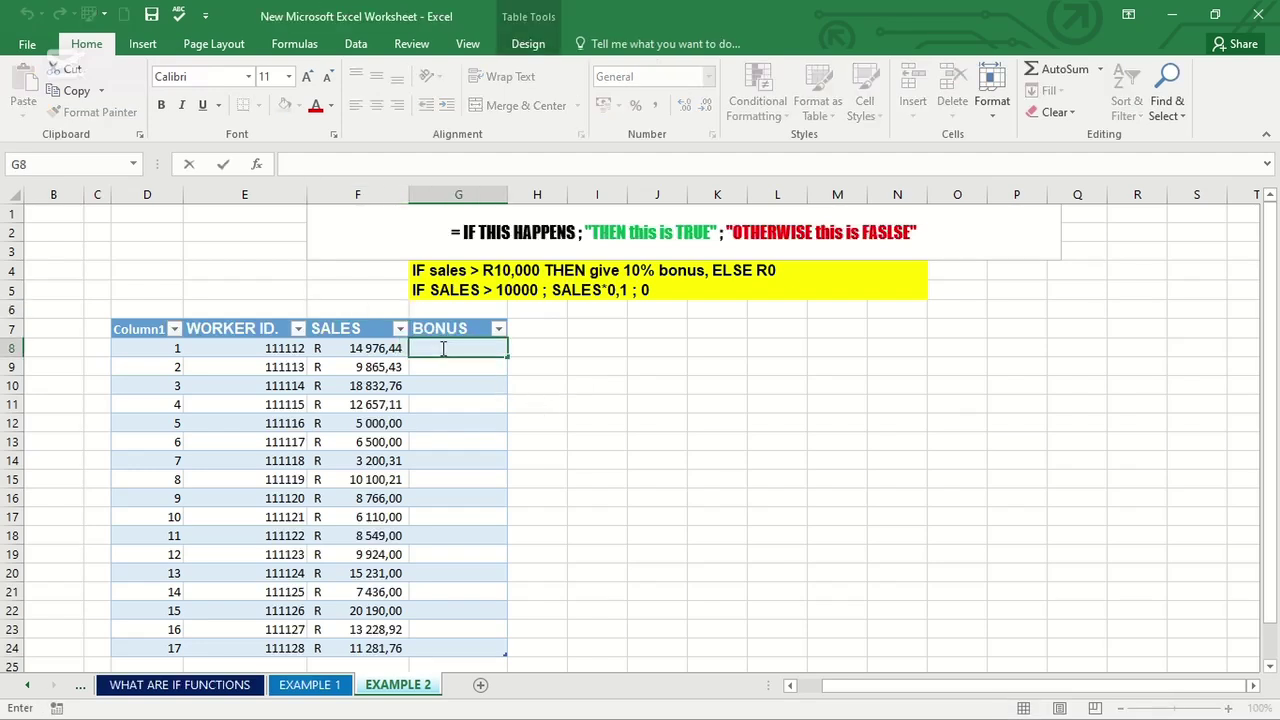
type("=")
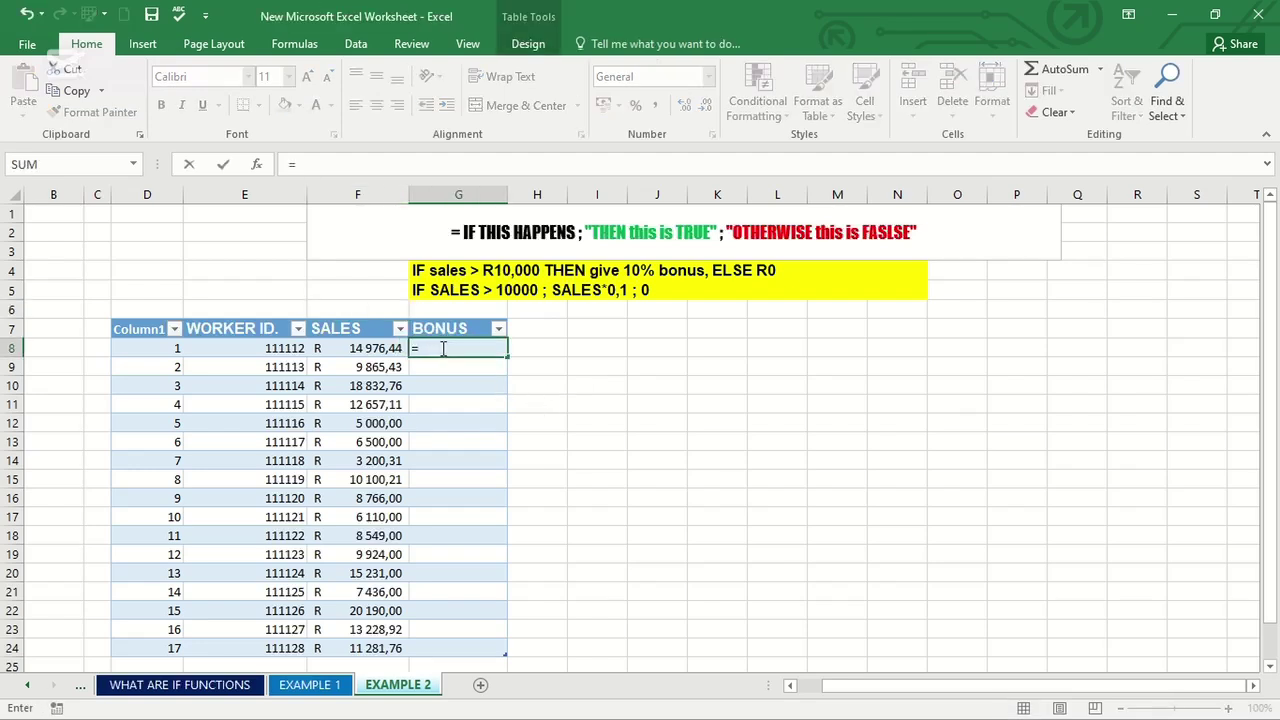
left_click(380, 348)
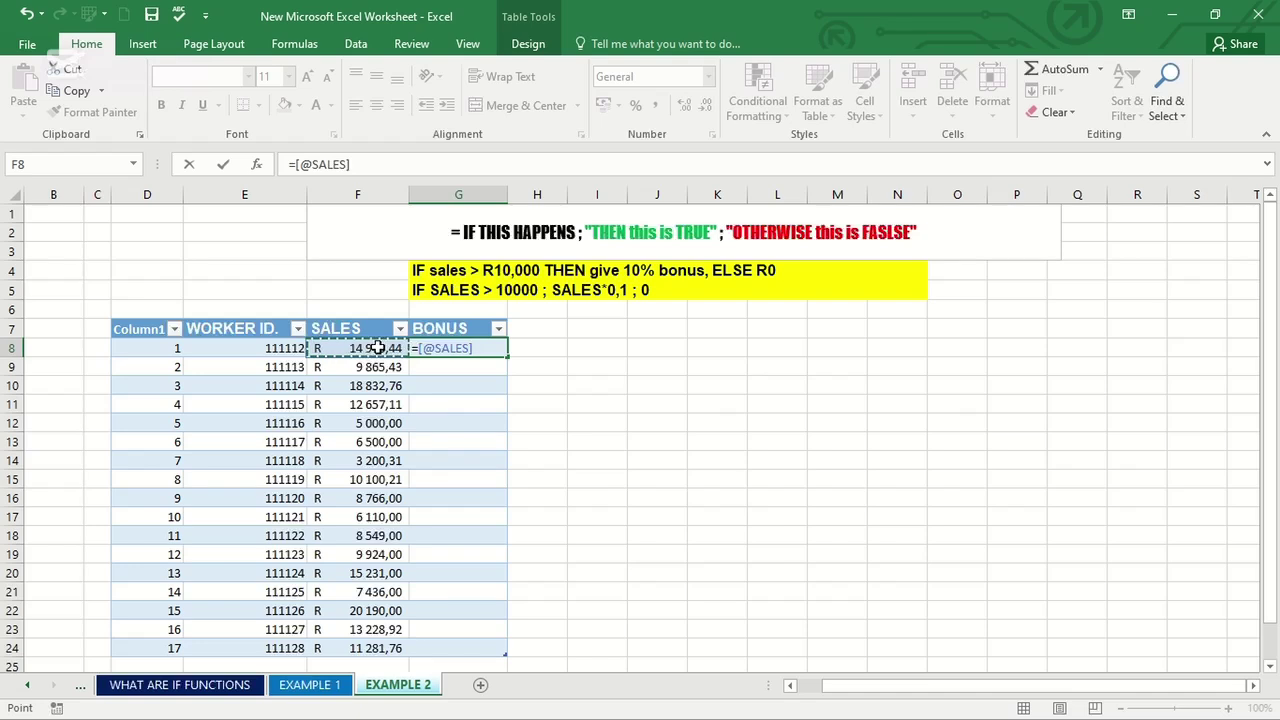
type(">")
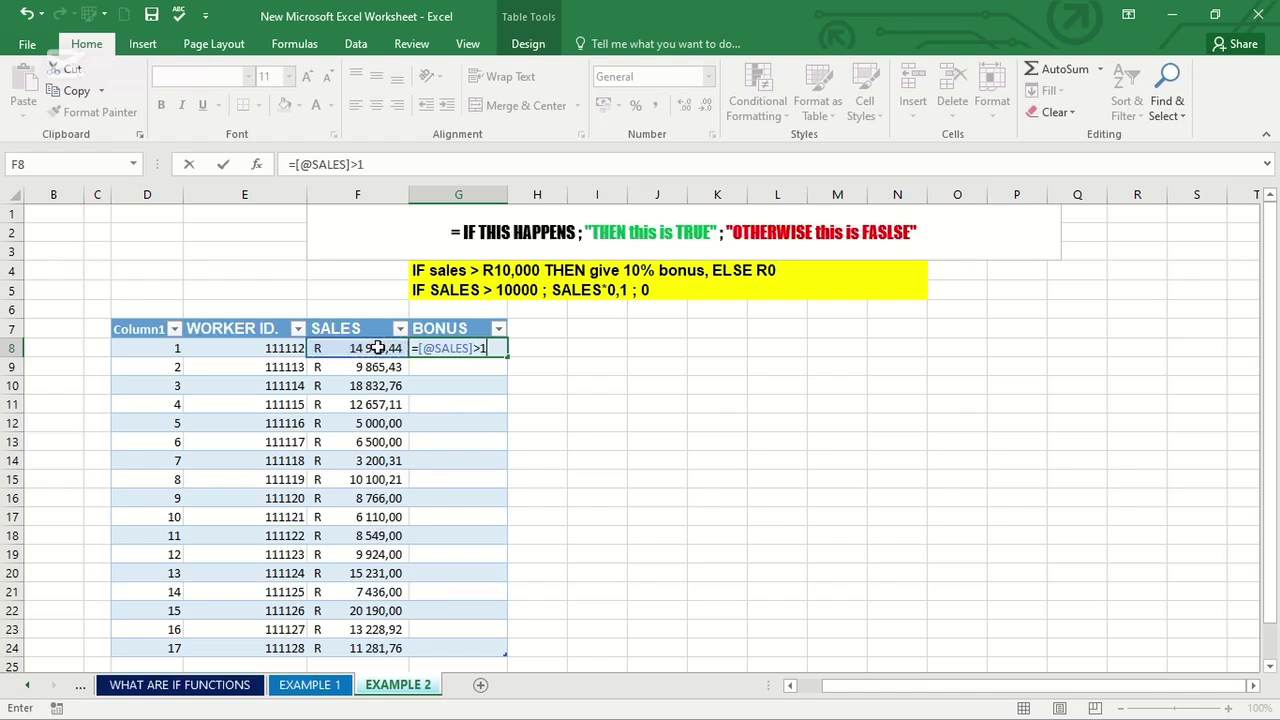
type("10000;")
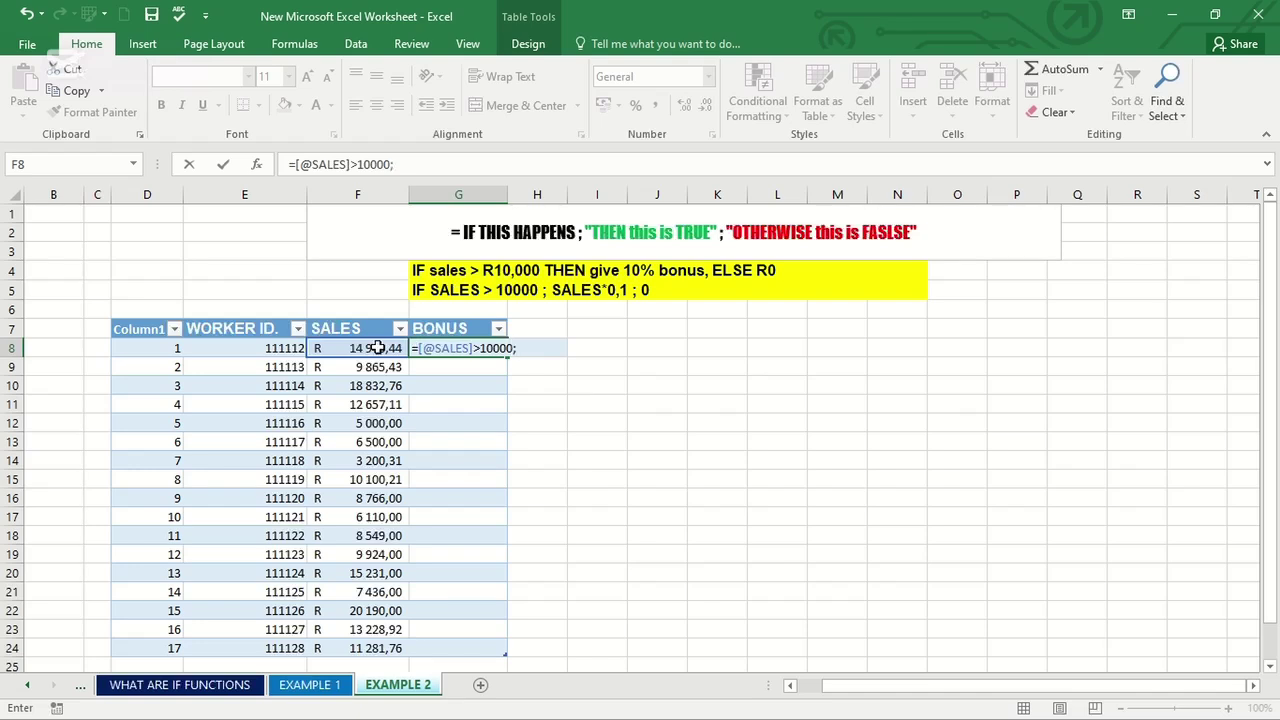
left_click(378, 348)
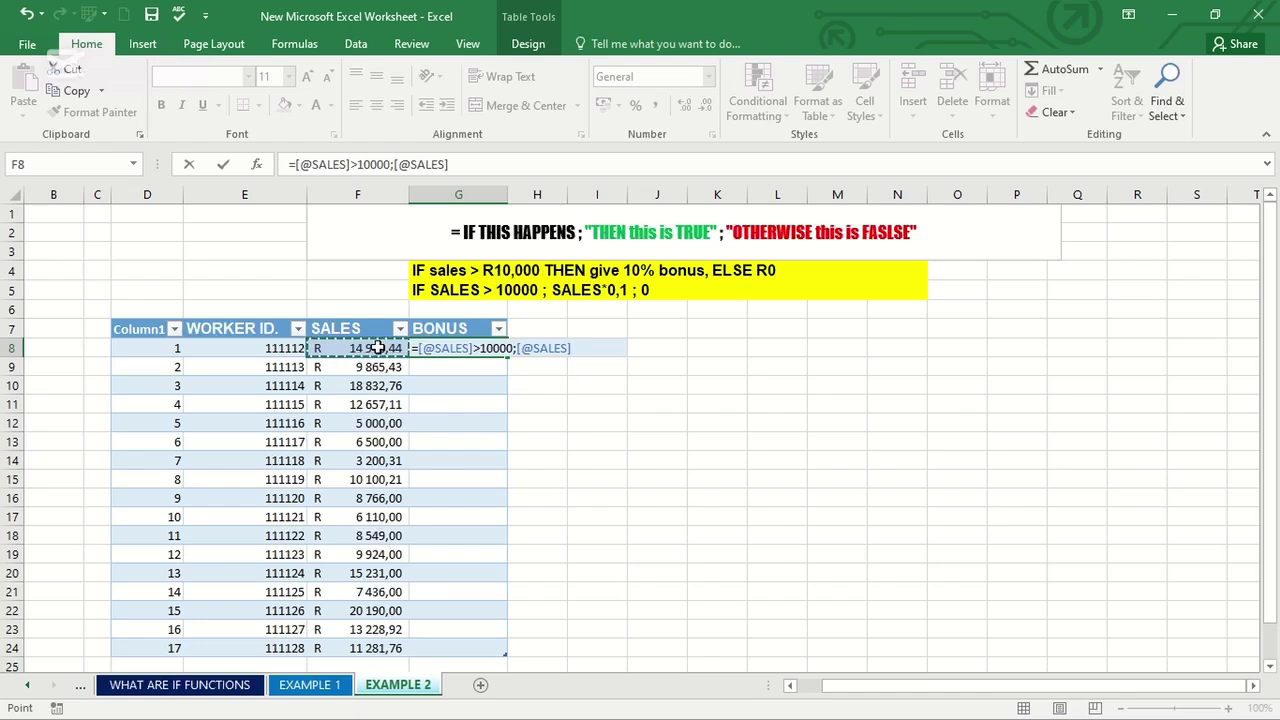
type("*")
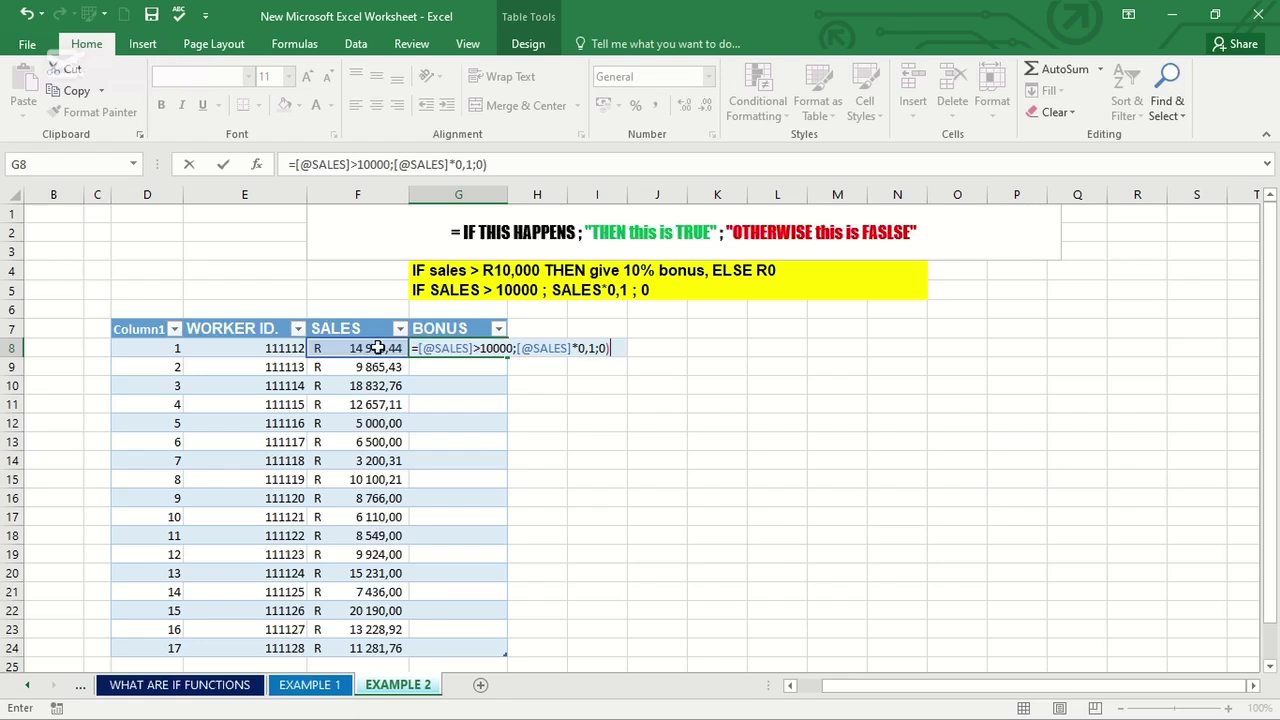
key("Return")
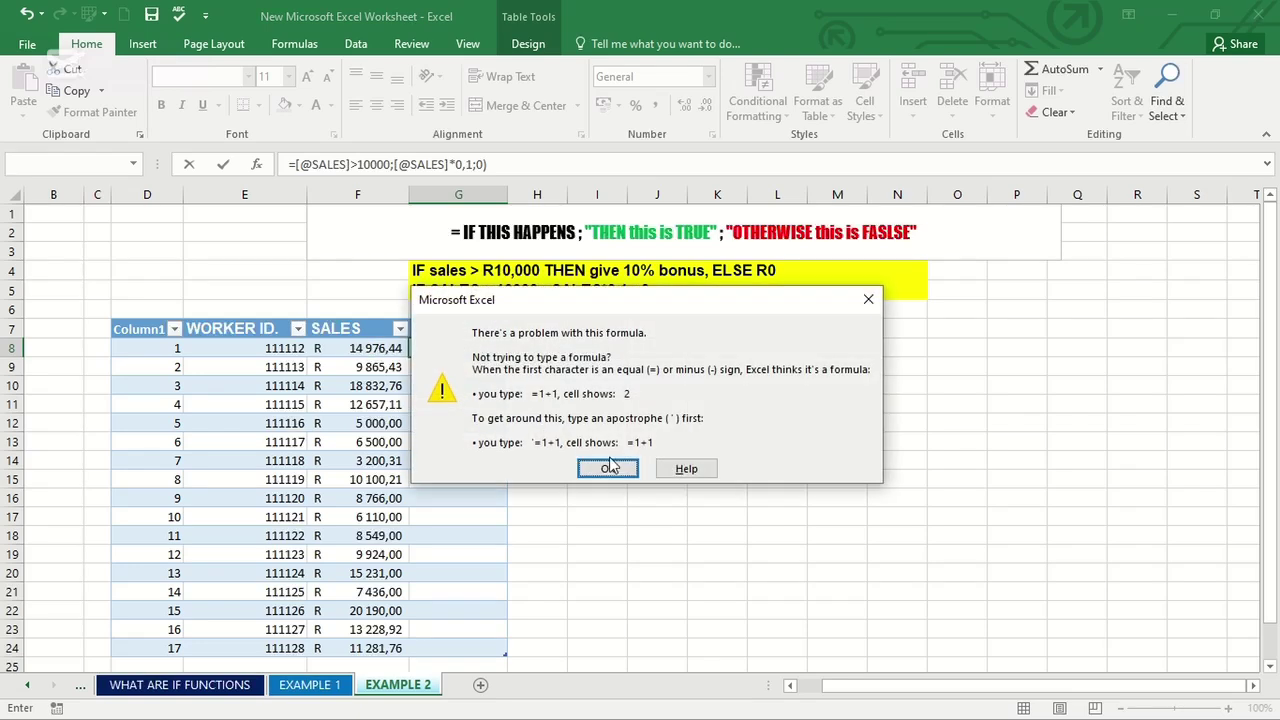
left_click(608, 467)
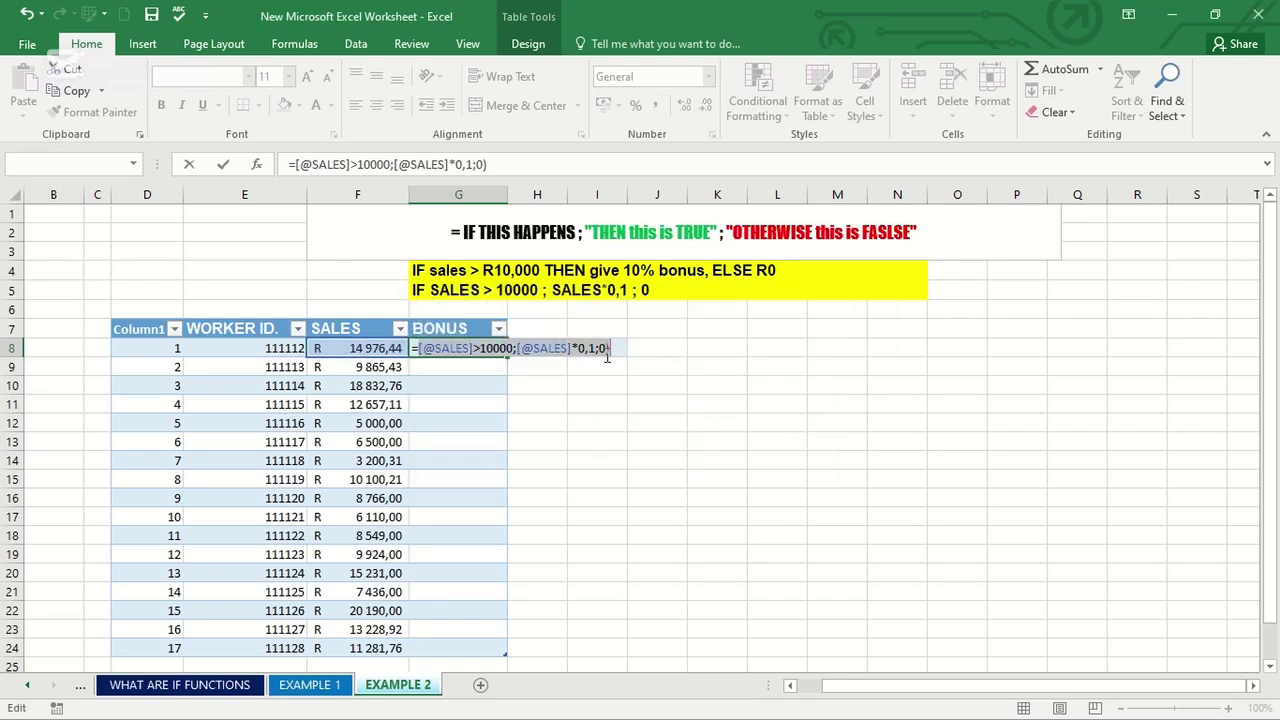
left_click(607, 352)
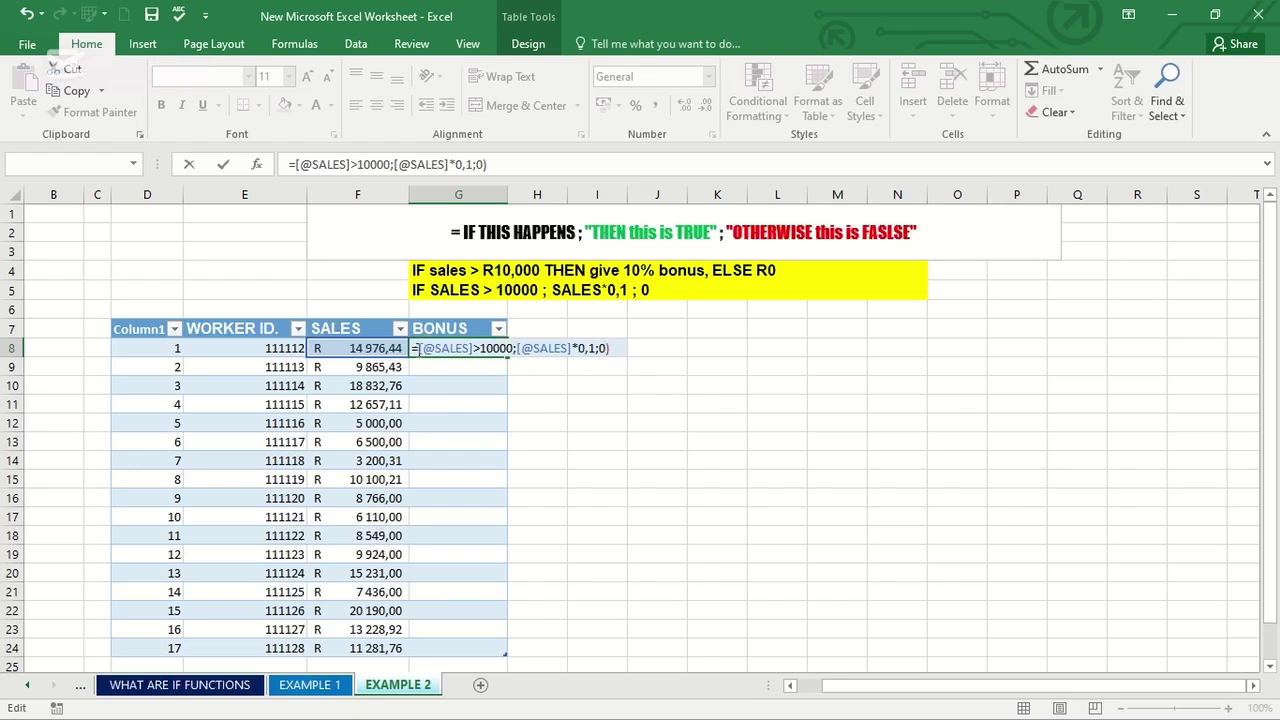
left_click(427, 348)
type("IF")
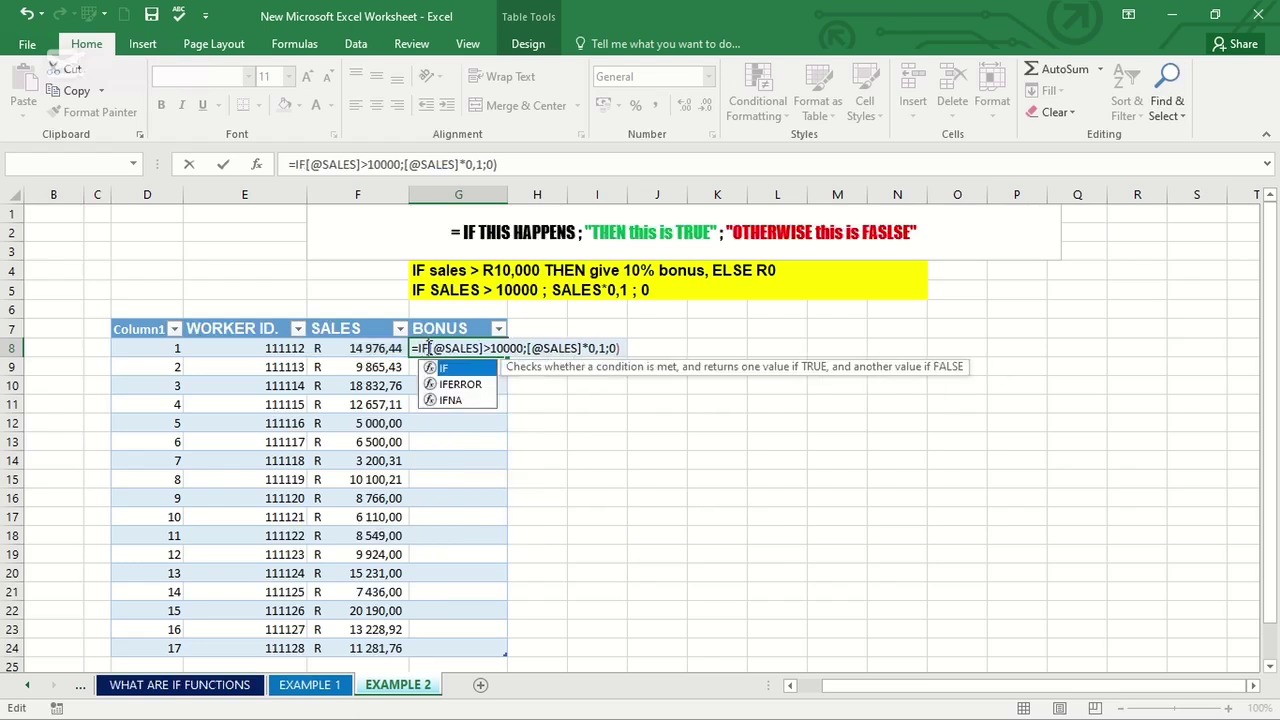
double_click(447, 369)
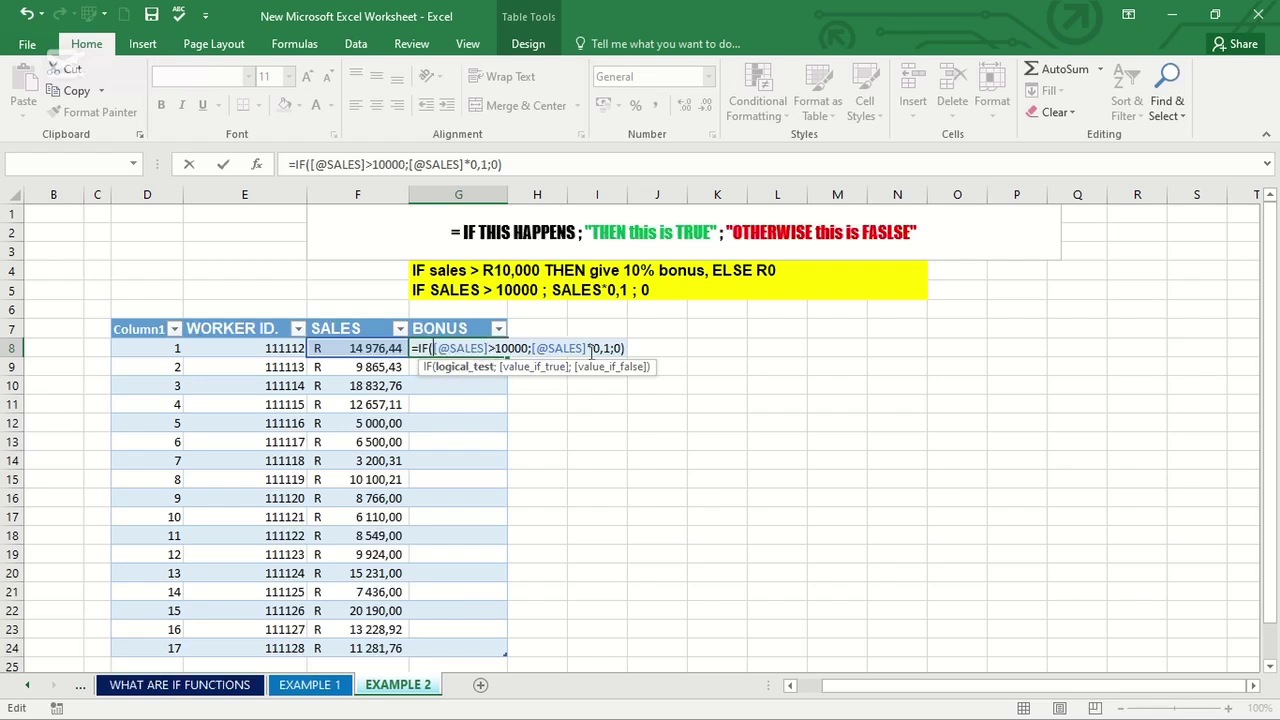
key("Return")
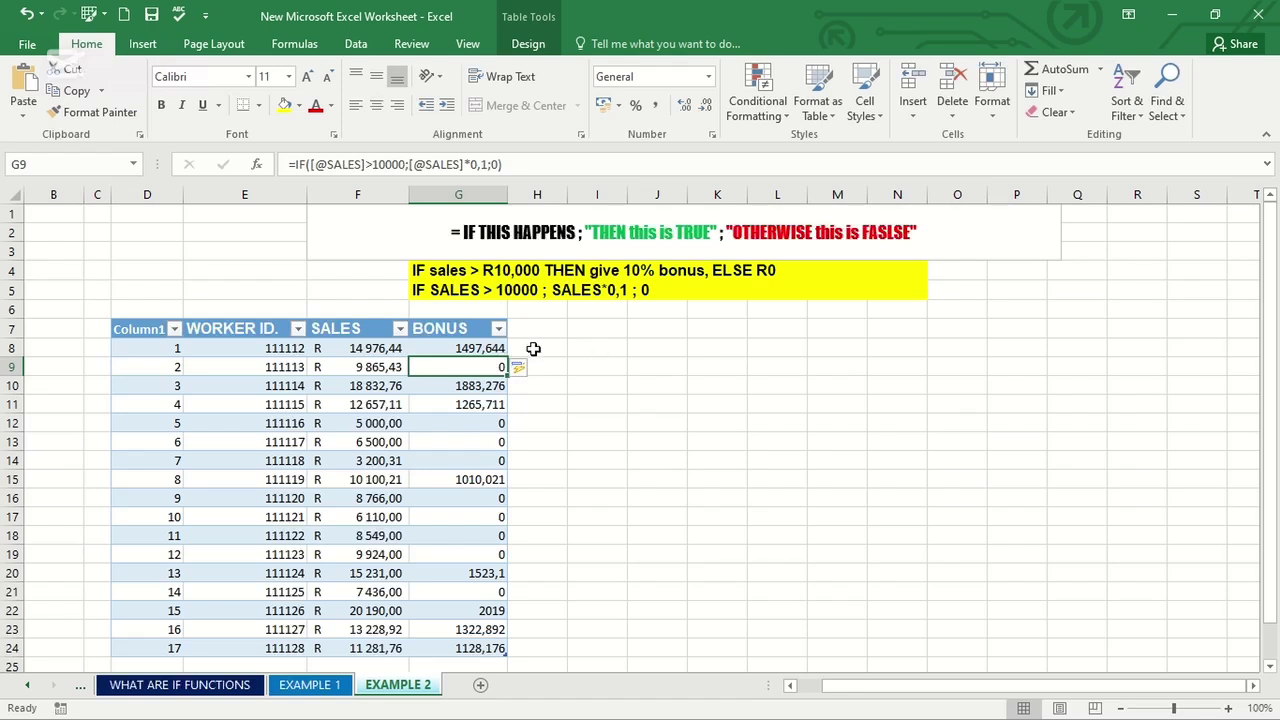
- Format the BONUS values in G8:G24 as accounting amounts with the R English (South Africa) currency
left_click(428, 342)
left_click(430, 328)
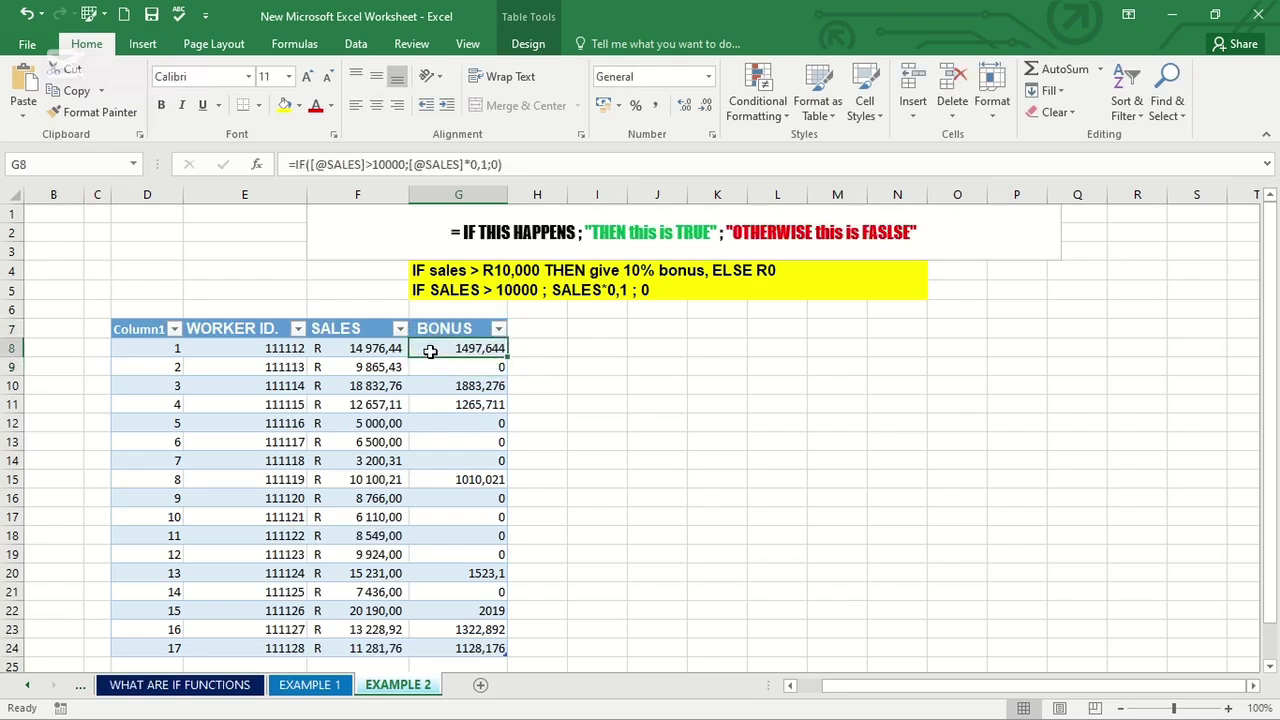
double_click(432, 350)
left_click(435, 367)
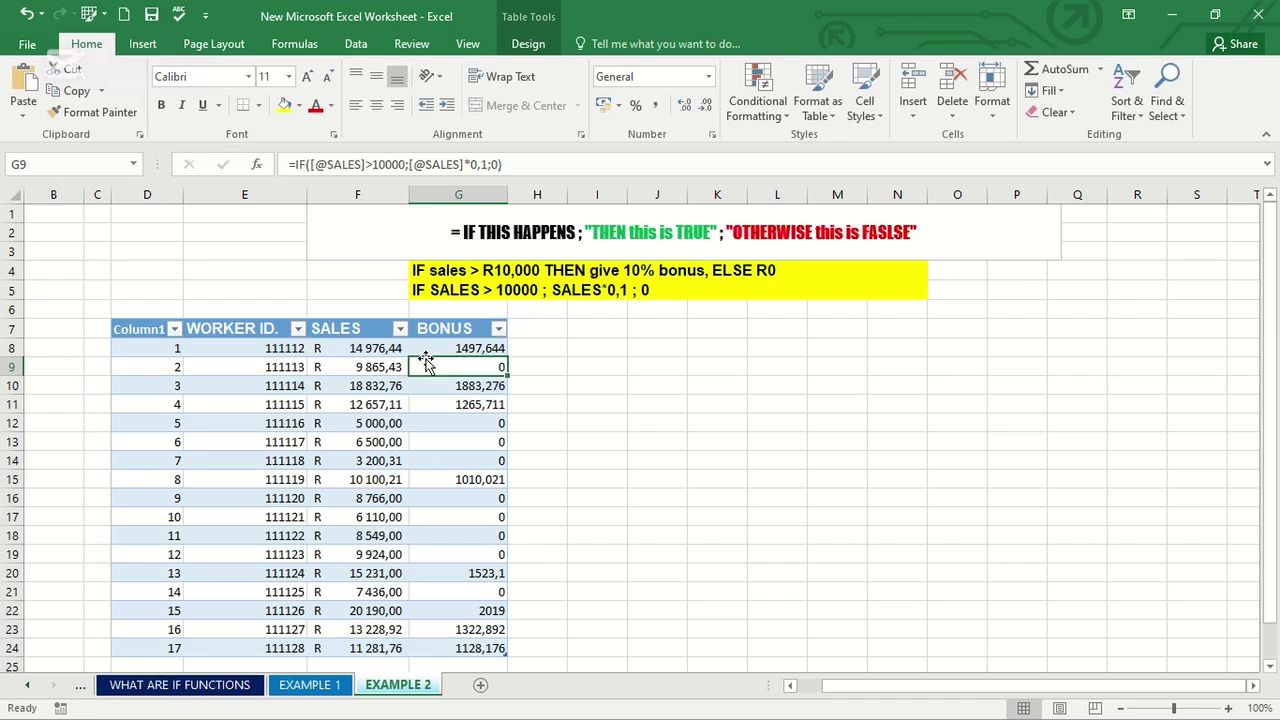
left_click_drag(423, 646, 433, 349)
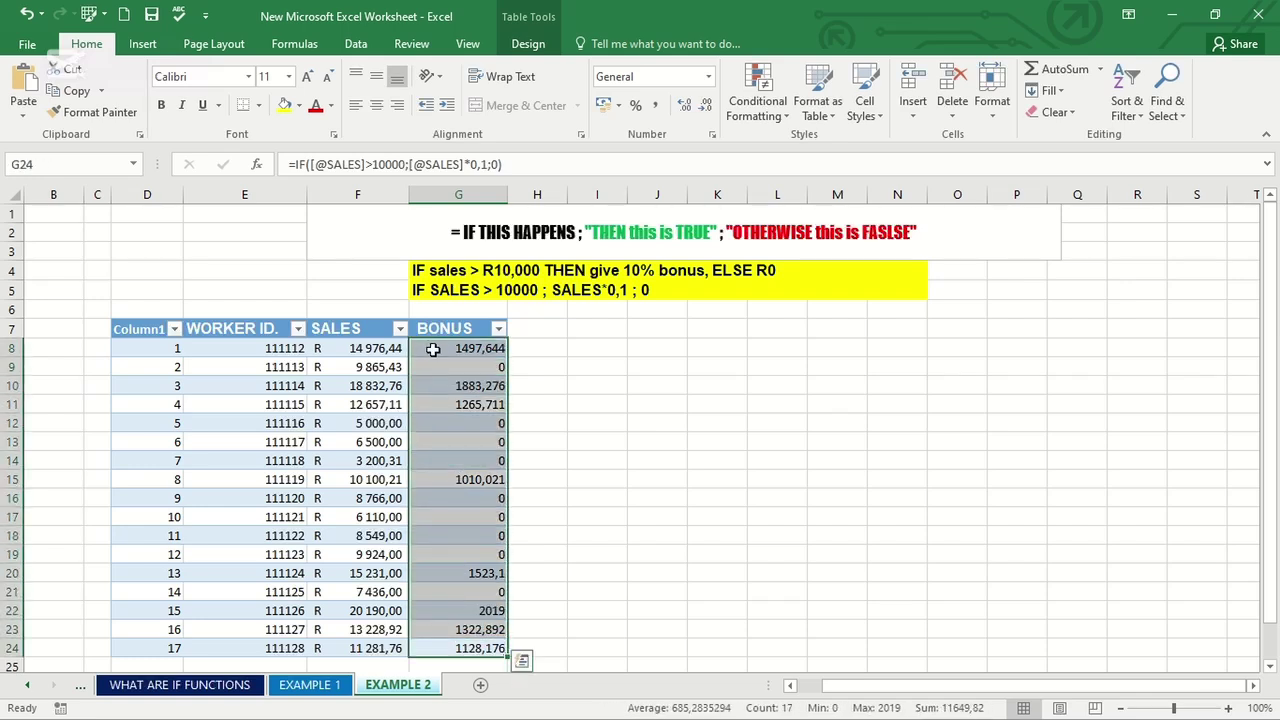
left_click(619, 106)
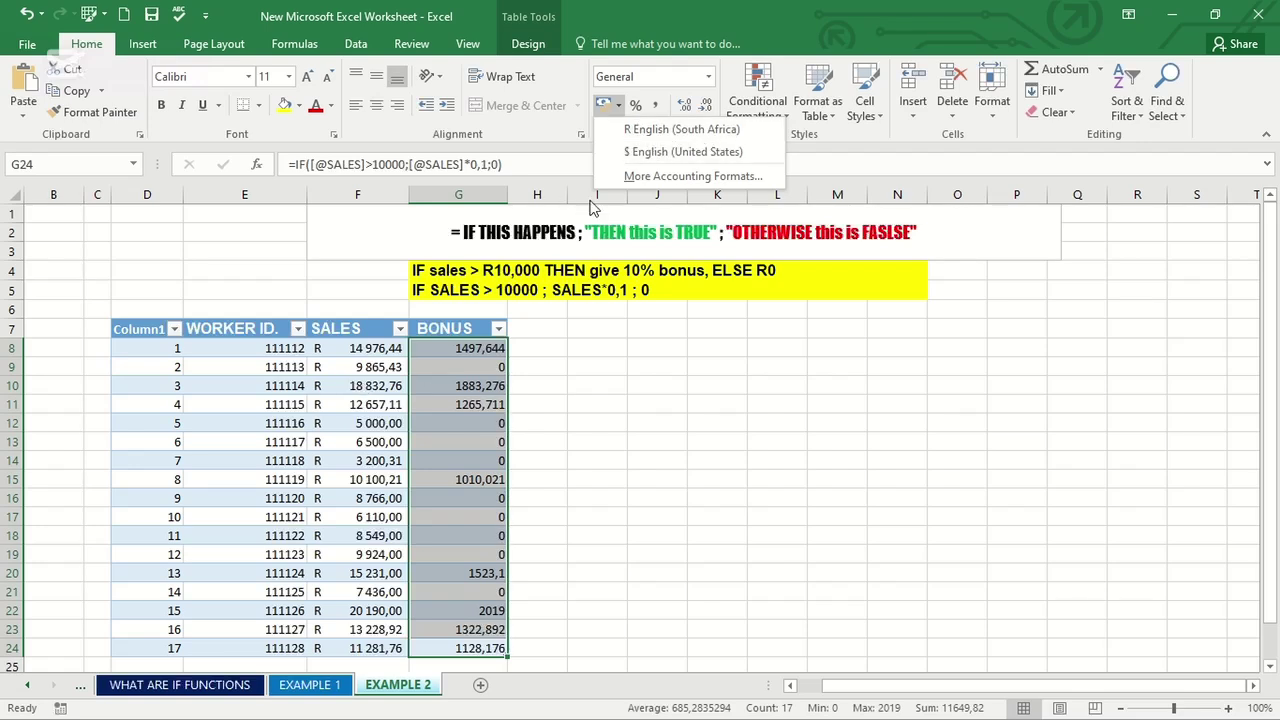
left_click(654, 129)
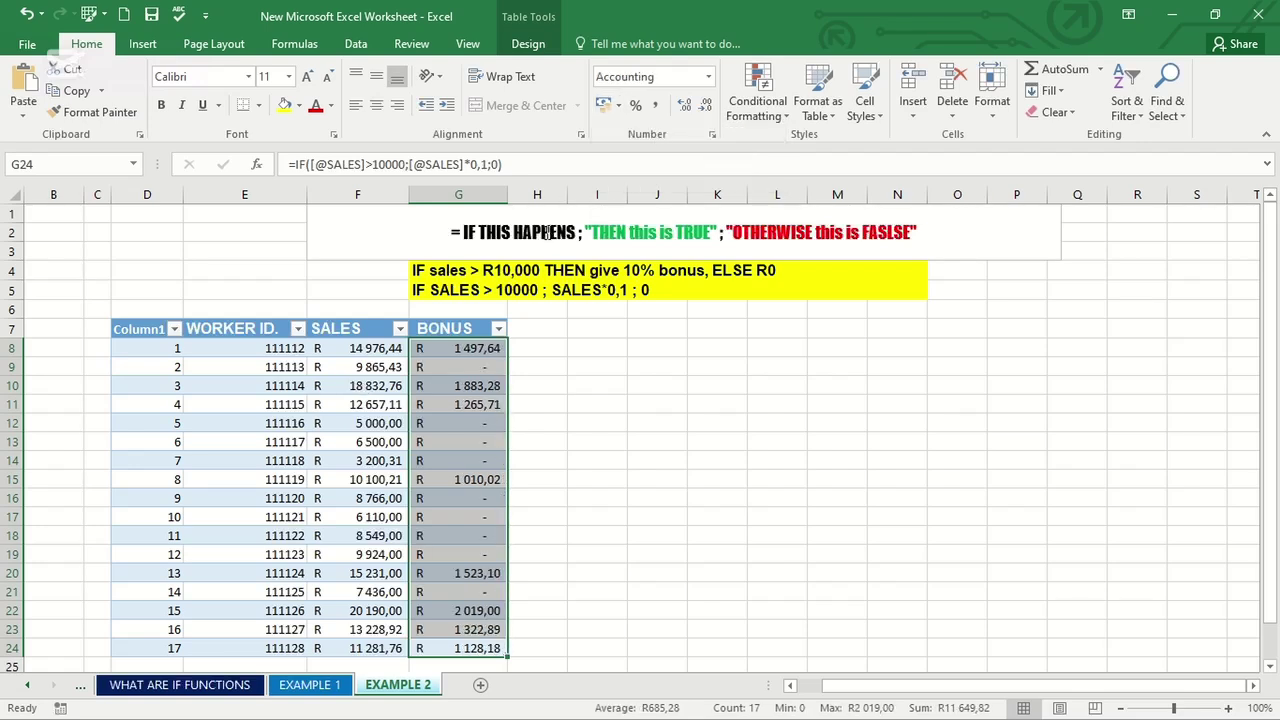
left_click(528, 456)
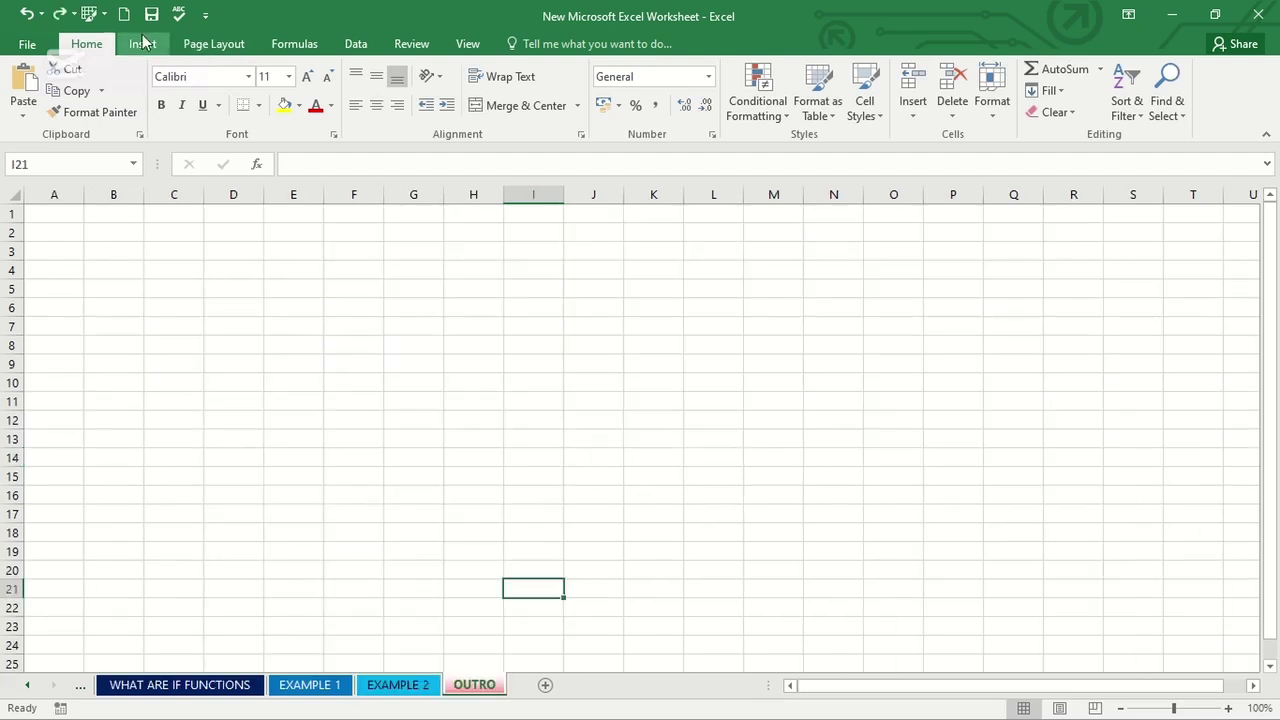
- Draw a wide text box over about D4:Q10 on the OUTRO sheet and fill it with standard red
left_click(142, 43)
left_click(1034, 100)
mouse_move(206, 259)
left_mouse_down()
mouse_move(991, 411)
mouse_move(1034, 388)
left_mouse_up()
left_click(298, 105)
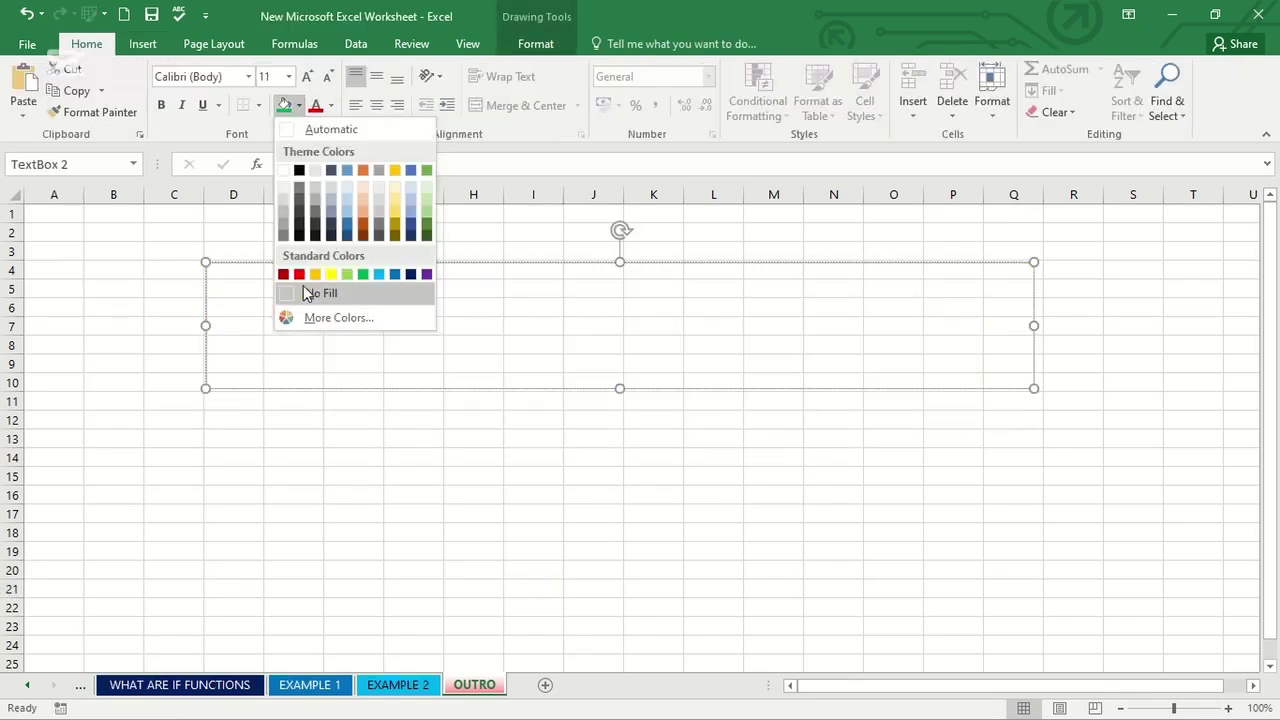
left_click(314, 291)
left_click(298, 105)
left_click(300, 274)
- Center the text box content vertically and horizontally, and set its font to Impact at size 32
left_click(376, 77)
left_click(376, 105)
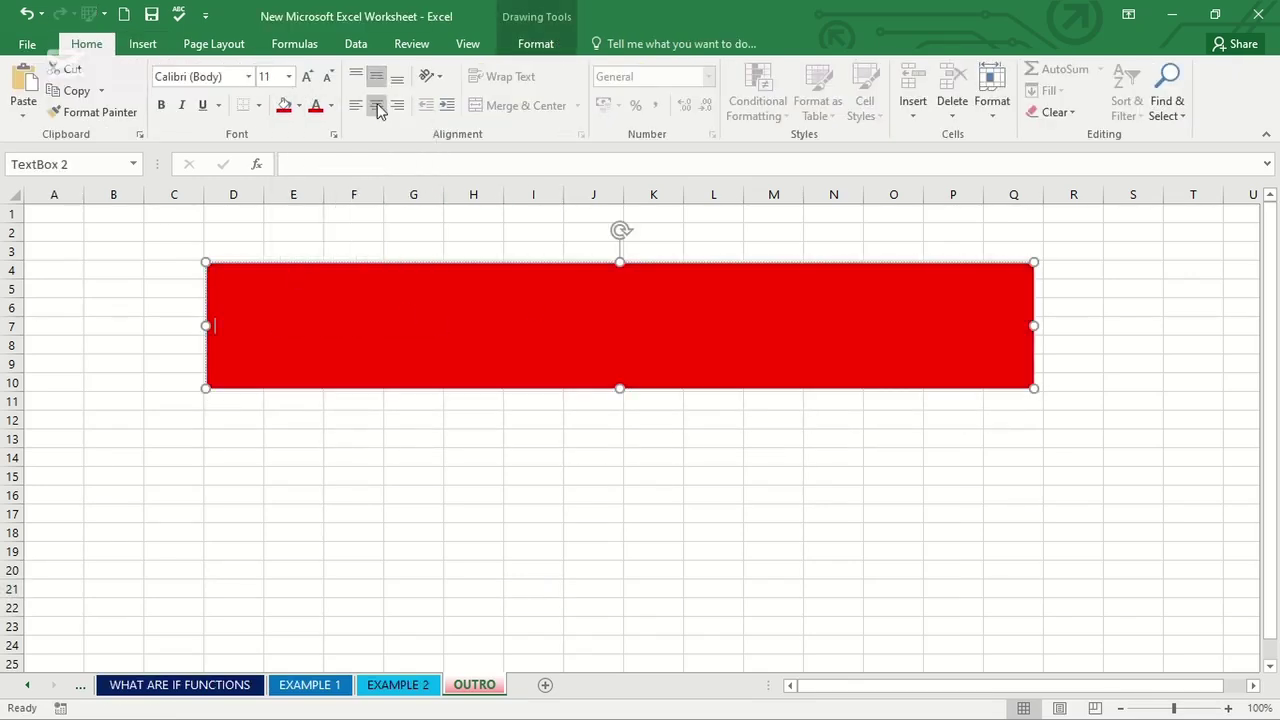
left_click(249, 78)
left_click(205, 456)
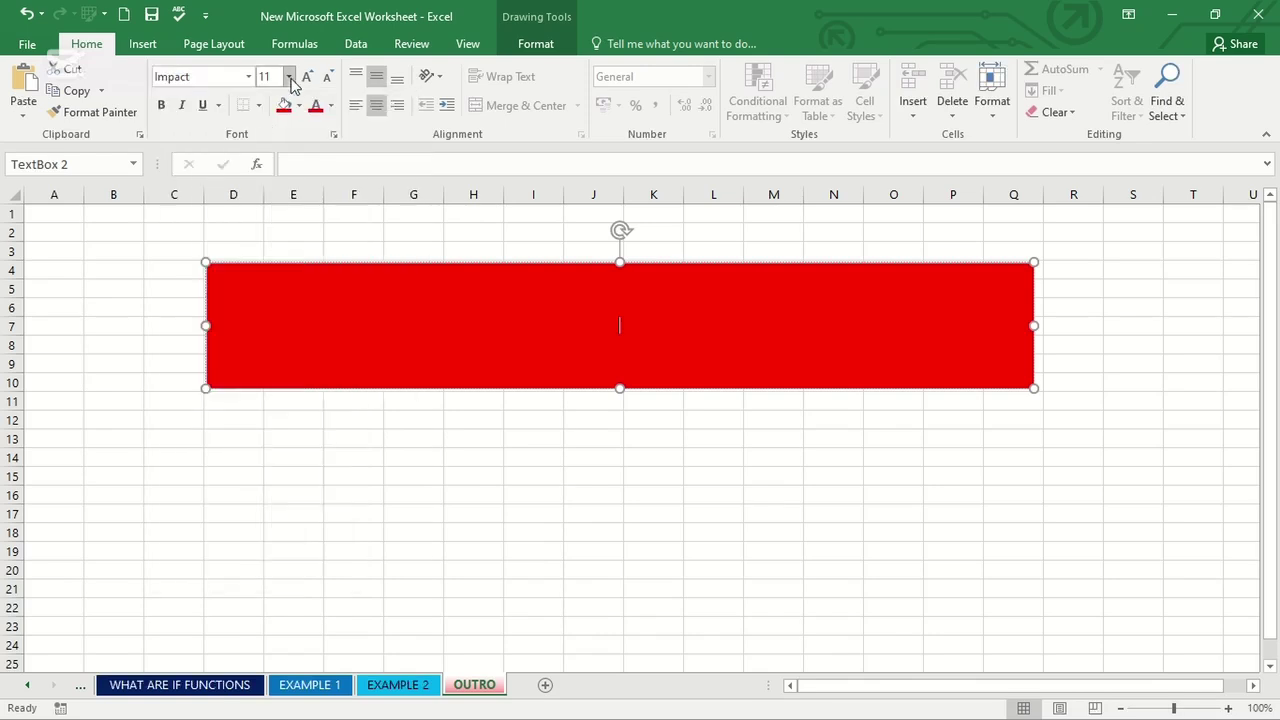
left_click(289, 79)
left_click(268, 241)
left_click(289, 80)
left_click(259, 309)
- Write "LIKE | COMMENT | SUBSTRIBE" in the red text box
key("BackSpace")
key("BackSpace")
key("BackSpace")
key("BackSpace")
type("LIKE")
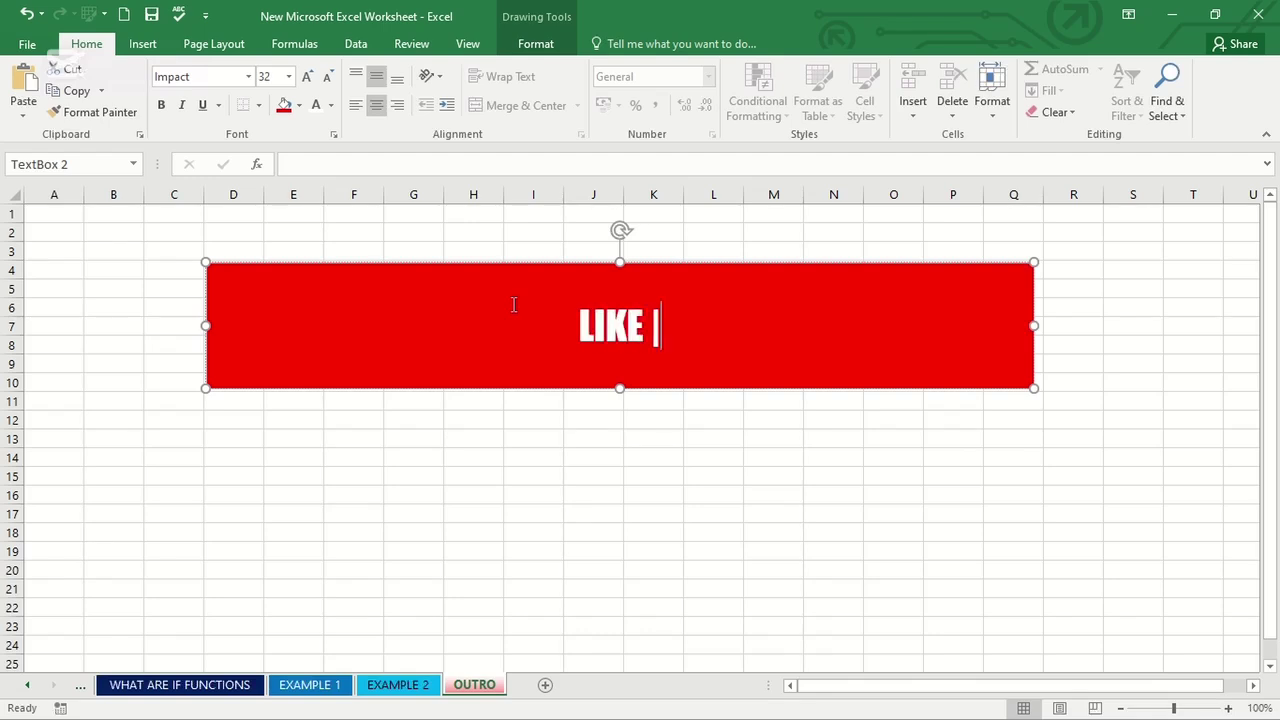
type(" | COMME")
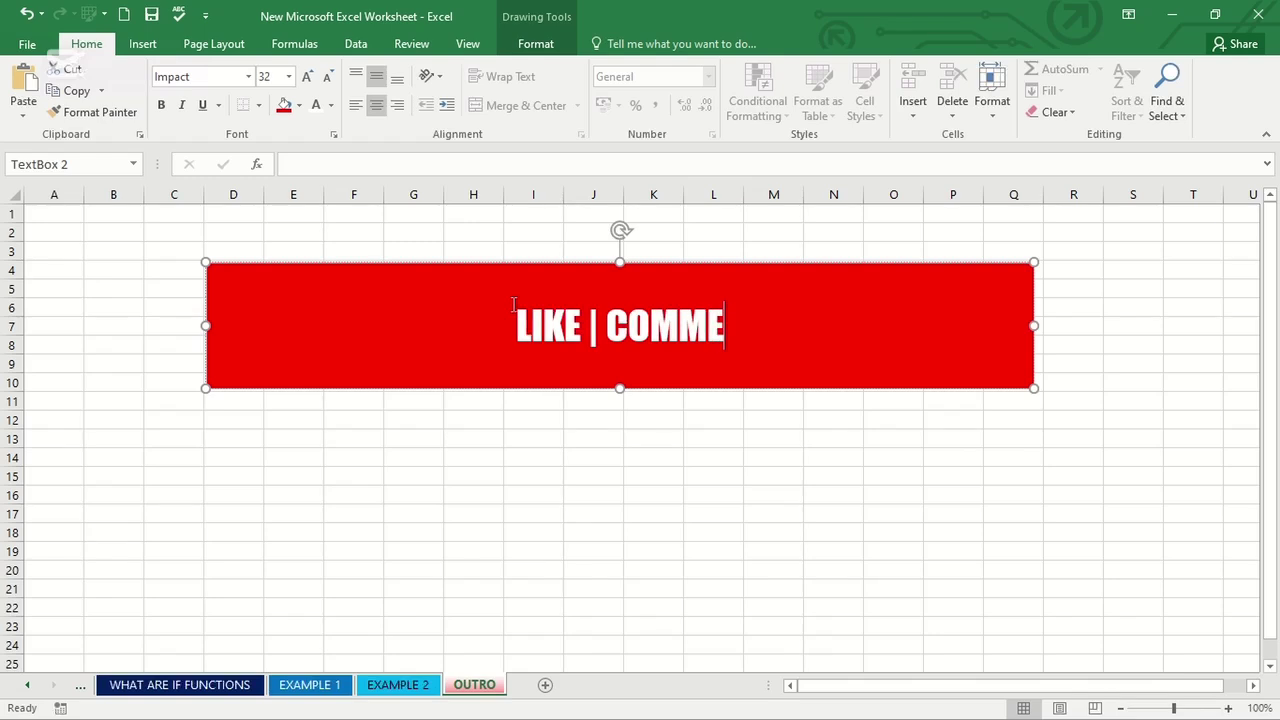
type("NT ")
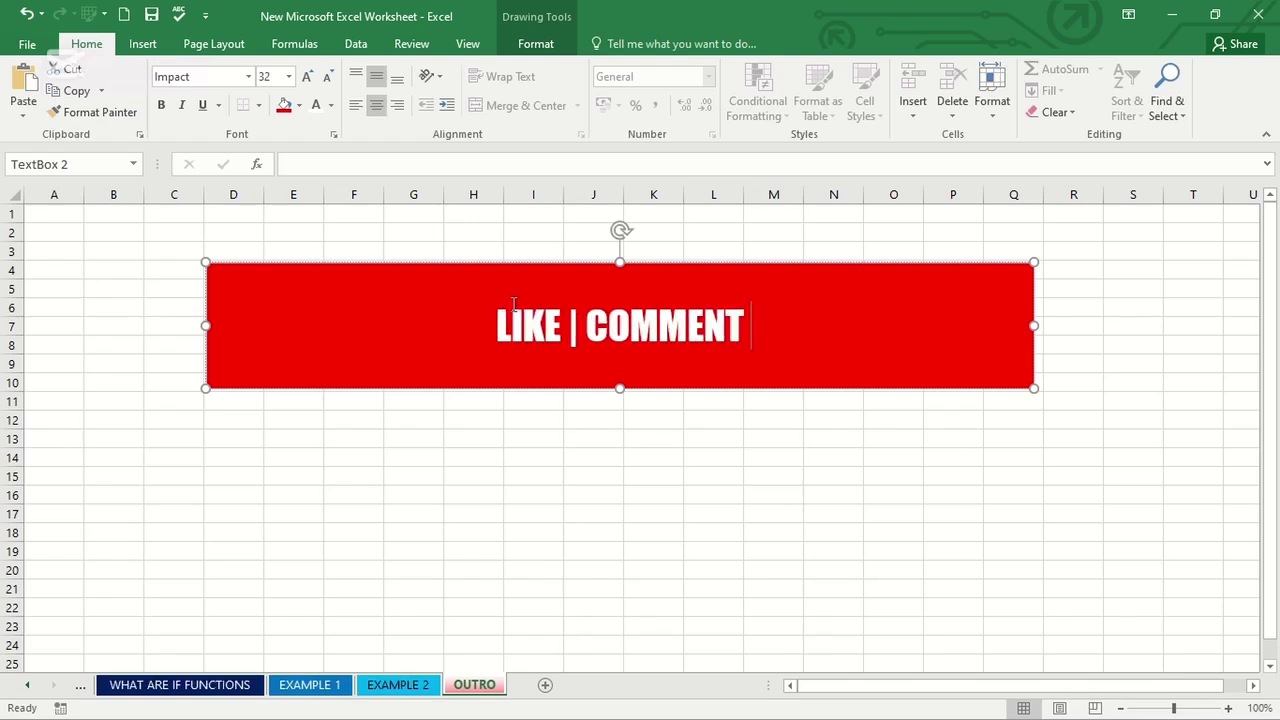
type("| S")
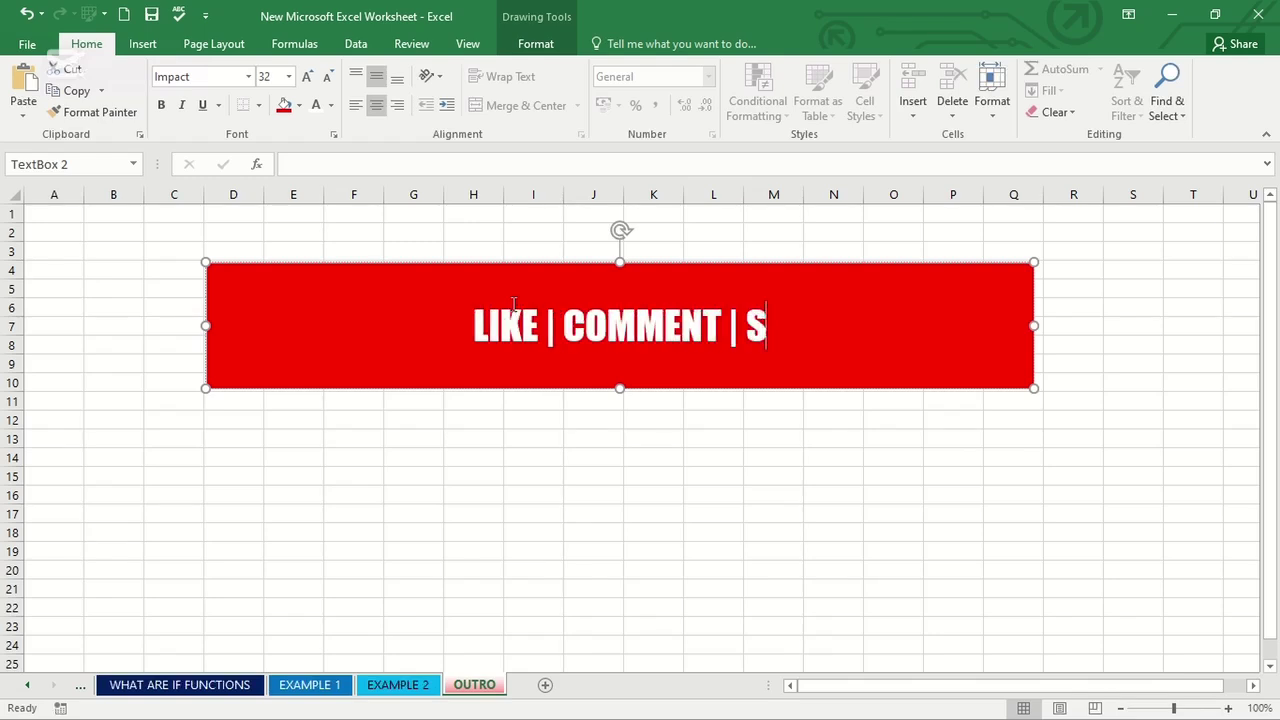
type("UBSTRIBE")
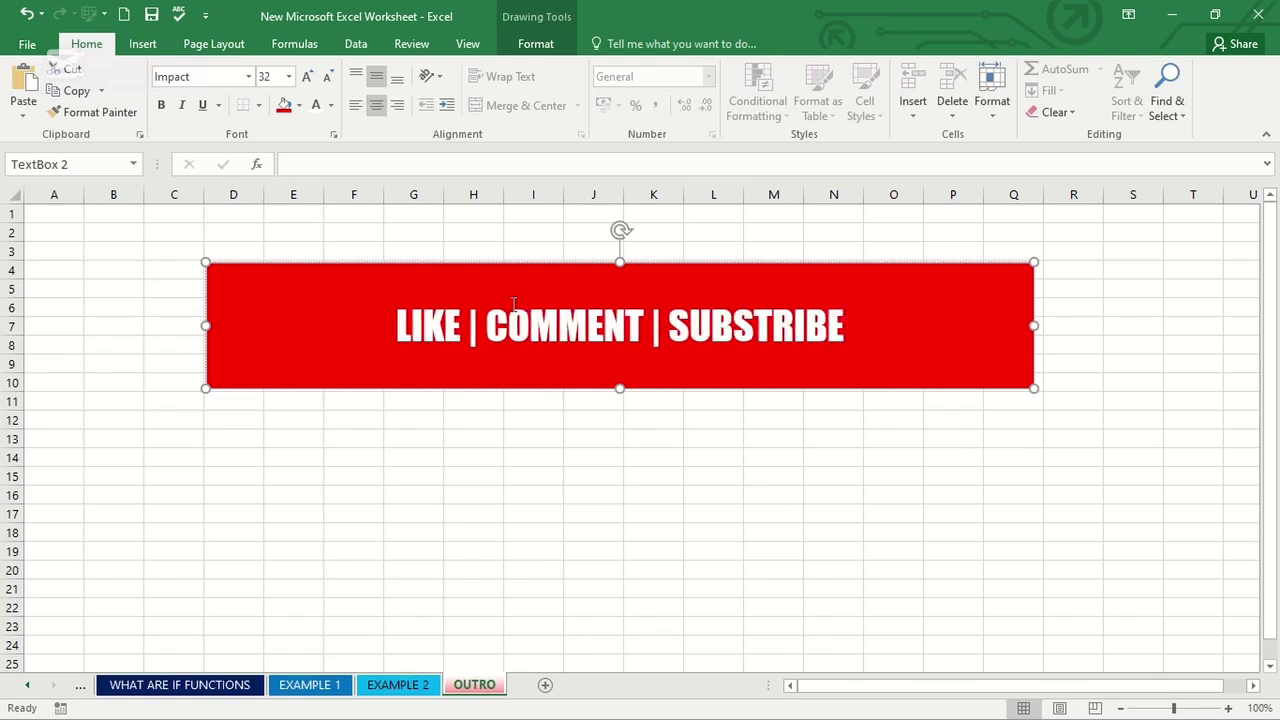
- Delete the misspelled ending of "SUBSTRIBE" in the red text box
key("BackSpace")
key("BackSpace")
key("BackSpace")
key("BackSpace")
key("BackSpace")
key("BackSpace")
key("BackSpace")
key("BackSpace")
key("BackSpace")
key("BackSpace")
key("BackSpace")
key("BackSpace")
key("BackSpace")
key("BackSpace")
key("BackSpace")
key("BackSpace")
key("BackSpace")
key("BackSpace")
key("BackSpace")
key("BackSpace")
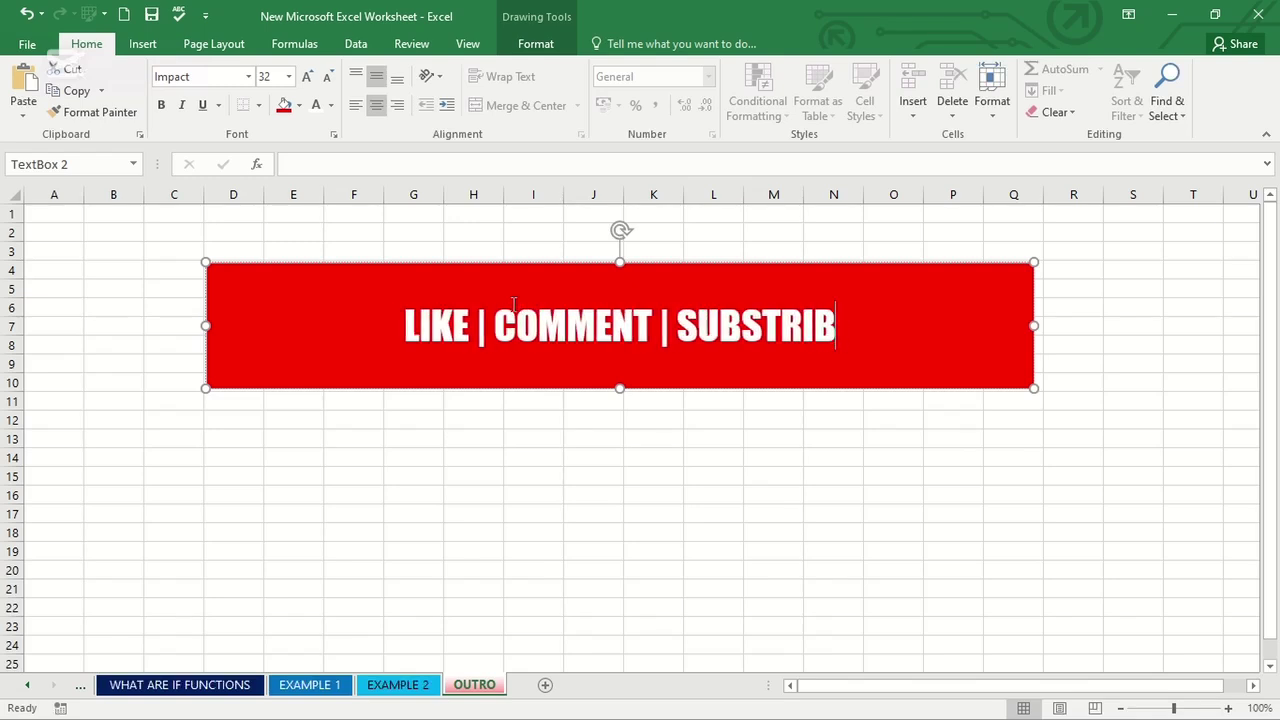